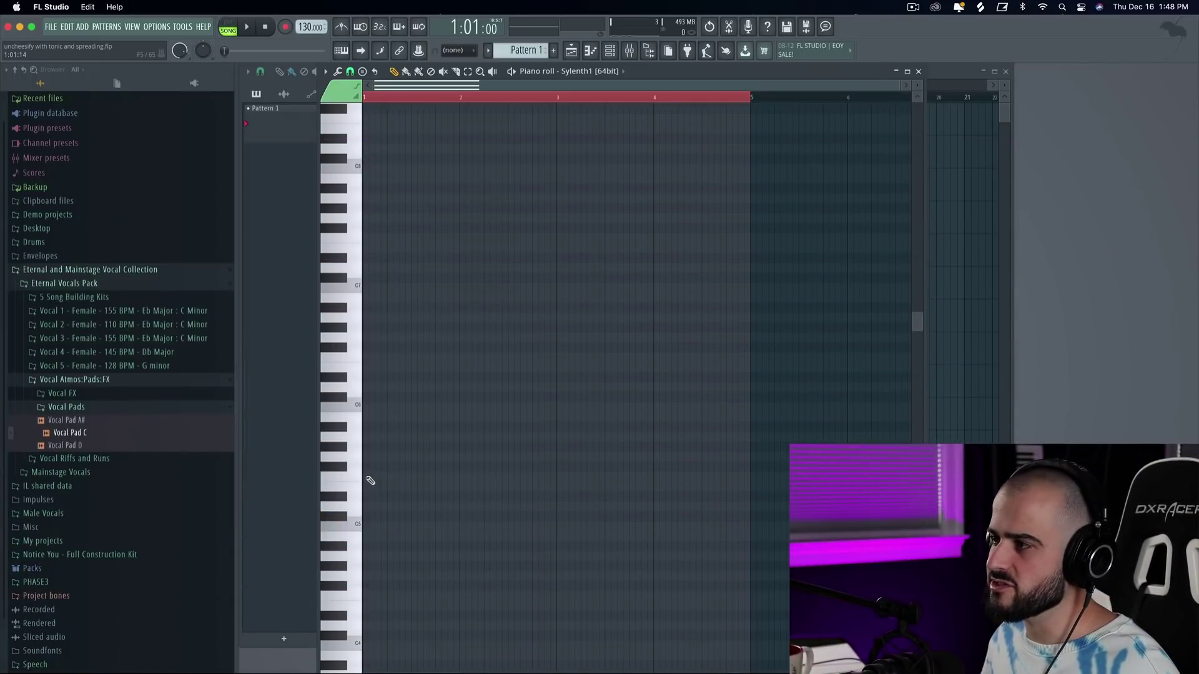
- Draw one-bar root notes F5, D#5, G#5 and C#5 across four bars and stack their fifths above them
{"action": "left_click", "coordinate": [371, 481]}
{"action": "left_click", "coordinate": [468, 513]}
{"action": "left_click", "coordinate": [560, 447]}
{"action": "left_click", "coordinate": [659, 516]}
{"action": "key", "text": "ctrl+a"}
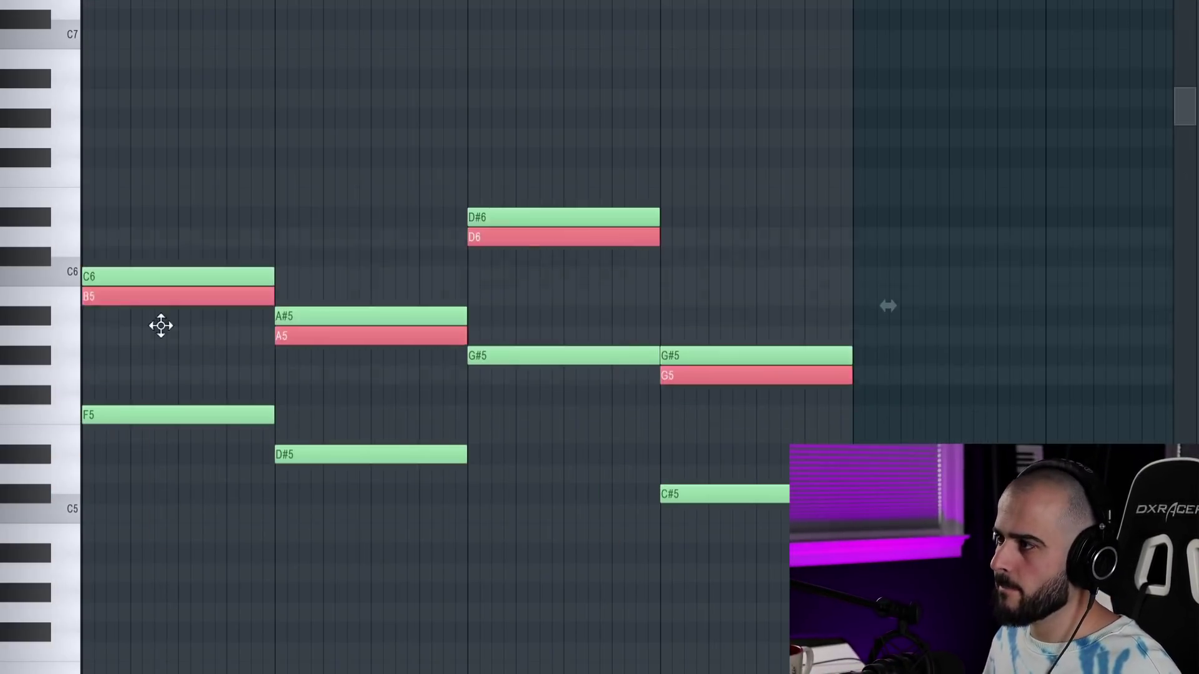
- Lower the extra copied notes to G#5, G5, C6 and F5 to complete the four triads, and play them
{"action": "left_click_drag", "start_coordinate": [178, 297], "coordinate": [178, 355]}
{"action": "left_click_drag", "start_coordinate": [371, 336], "coordinate": [371, 375]}
{"action": "left_click_drag", "start_coordinate": [755, 376], "coordinate": [755, 415]}
{"action": "left_click_drag", "start_coordinate": [527, 237], "coordinate": [527, 270]}
{"action": "key", "text": "space"}
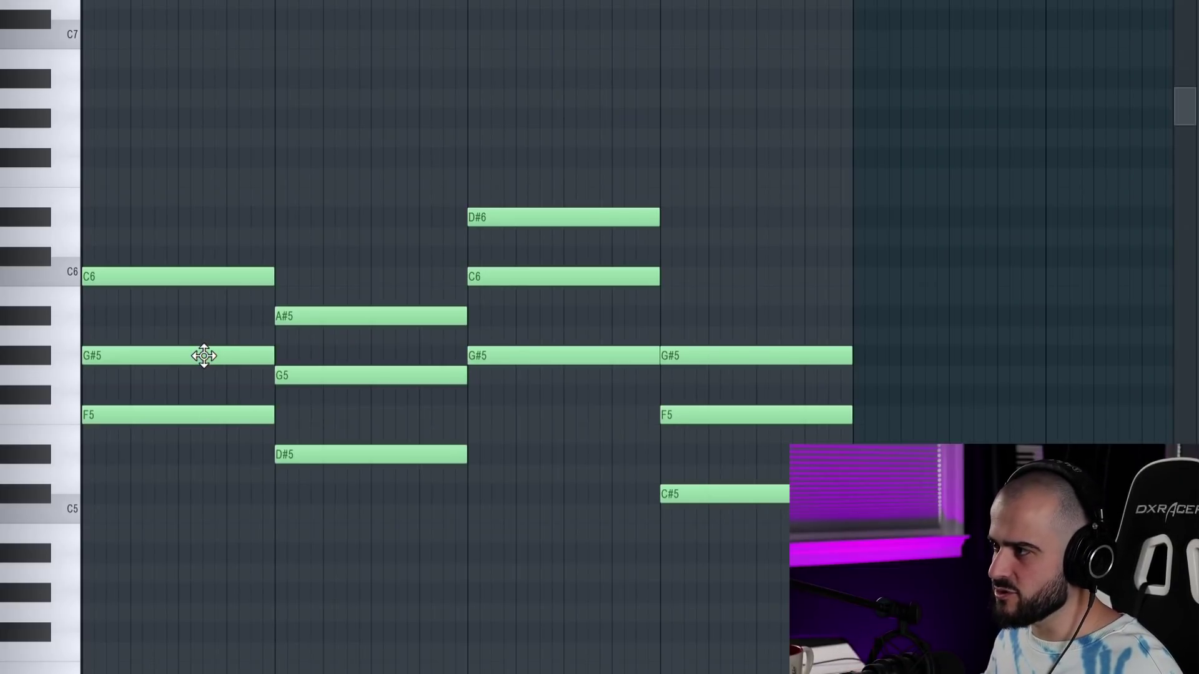
- Raise the third of each chord by one octave, to G#6, G6, C7 and F6
{"action": "left_click_drag", "start_coordinate": [196, 328], "coordinate": [330, 394]}
{"action": "left_click_drag", "start_coordinate": [195, 343], "coordinate": [190, 112]}
{"action": "left_click_drag", "start_coordinate": [574, 272], "coordinate": [570, 39]}
{"action": "left_click_drag", "start_coordinate": [786, 415], "coordinate": [755, 178]}
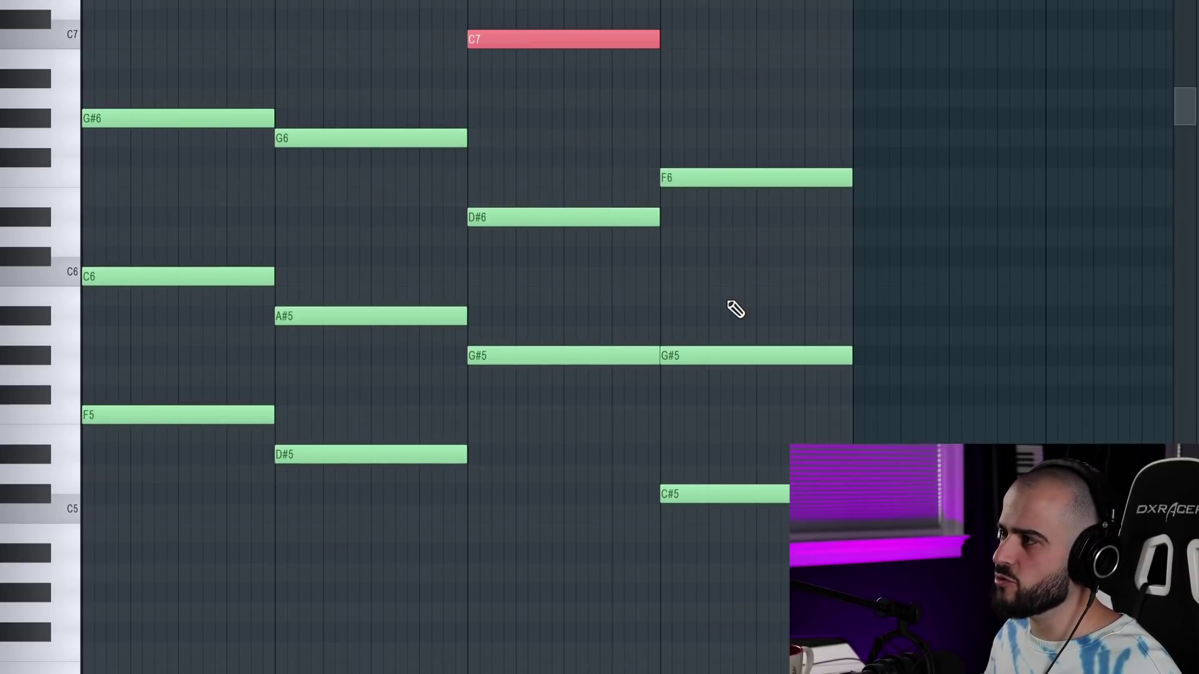
- Move the third chord's top note down to C6, add a low note to the second chord and play the progression
{"action": "left_click_drag", "start_coordinate": [530, 37], "coordinate": [530, 276]}
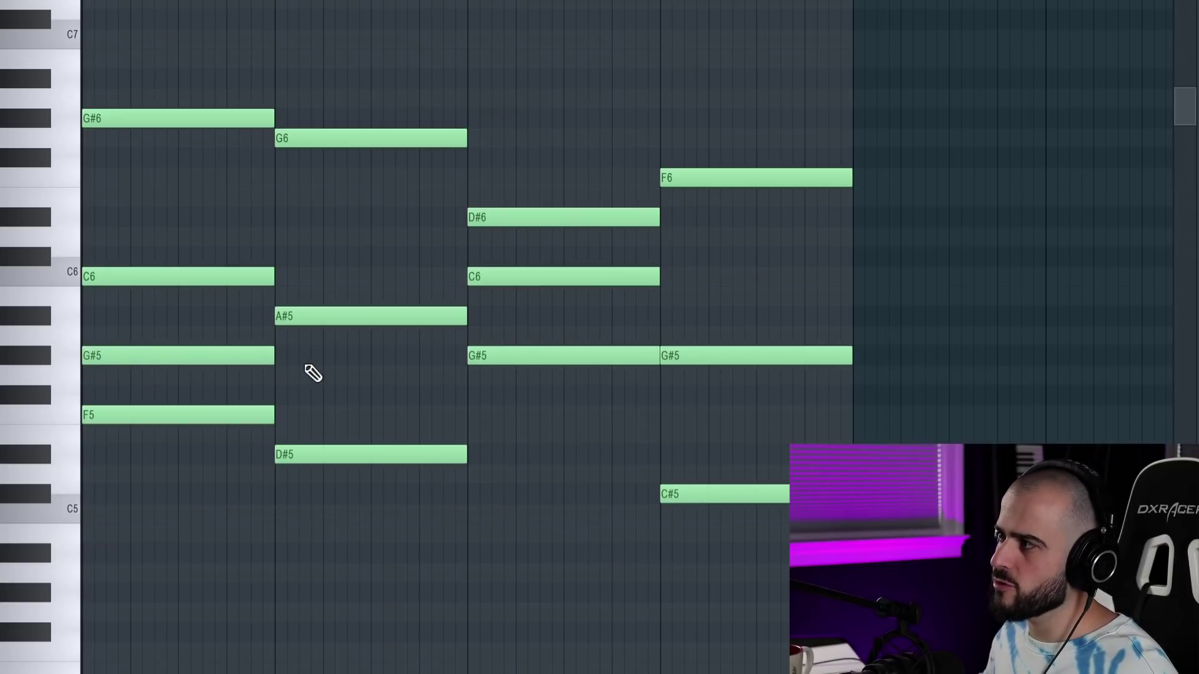
{"action": "left_click", "coordinate": [285, 358]}
{"action": "key", "text": "space"}
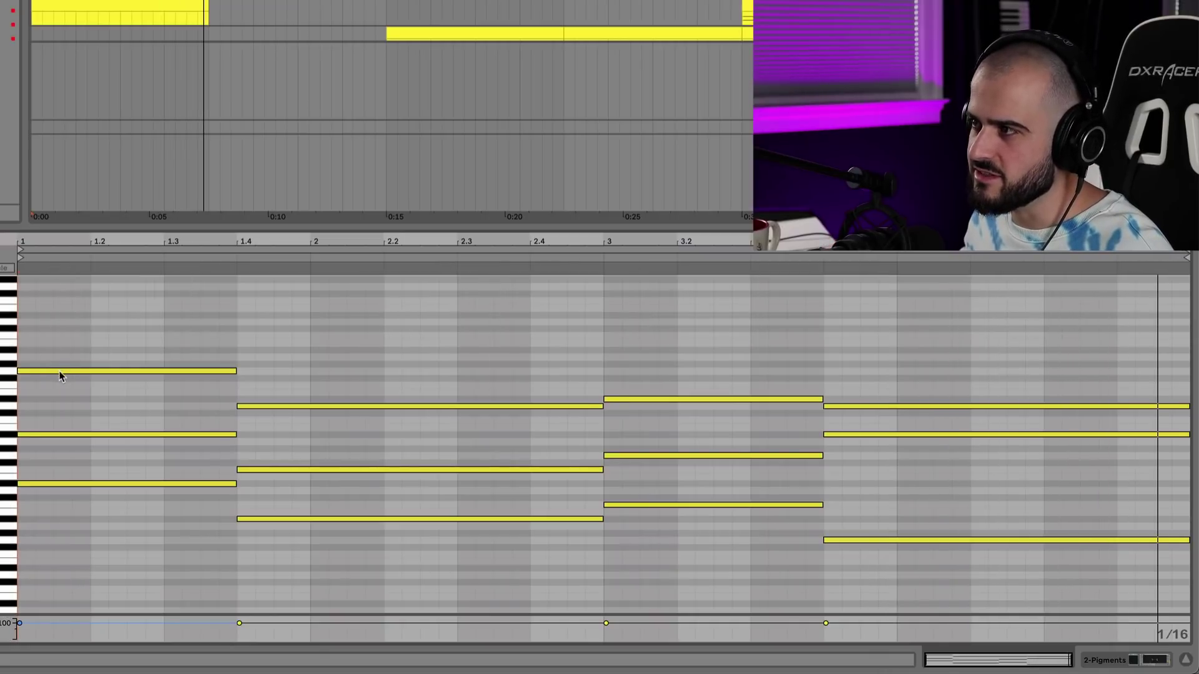
- Switch to Ableton Live and adjust the timing of the change between the first two chords
{"action": "left_click_drag", "start_coordinate": [248, 375], "coordinate": [268, 375]}
{"action": "left_click_drag", "start_coordinate": [238, 406], "coordinate": [329, 407]}
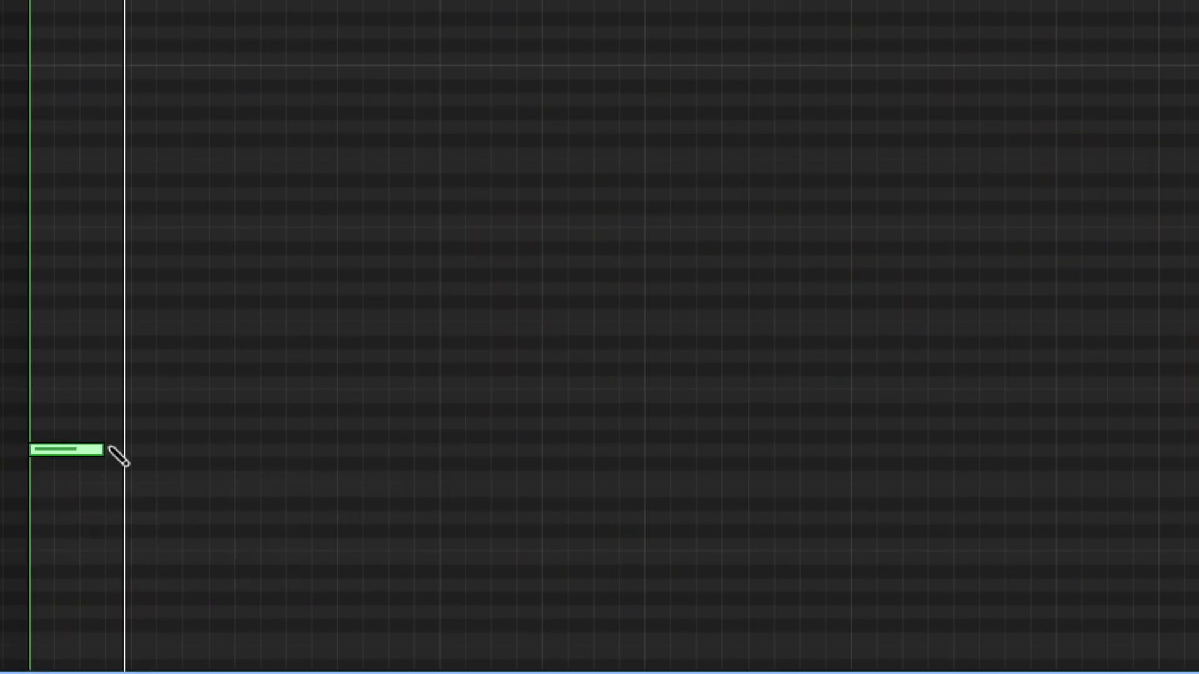
- Switch to Logic Pro, draw a bass line of repeated three-sixteenth notes including D#1, and move a short passing note near the end of bar 20
{"action": "left_click", "coordinate": [109, 450]}
{"action": "left_click_drag", "start_coordinate": [371, 390], "coordinate": [375, 341]}
{"action": "left_click", "coordinate": [500, 341]}
{"action": "left_click", "coordinate": [649, 342]}
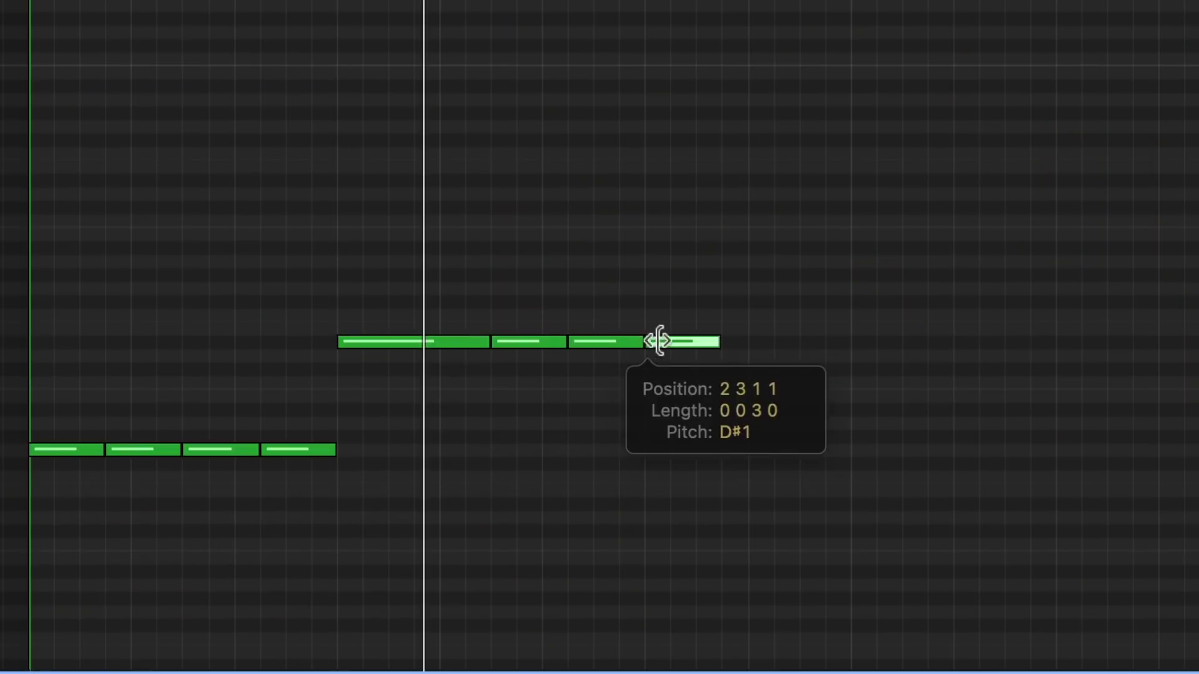
{"action": "left_click", "coordinate": [731, 344]}
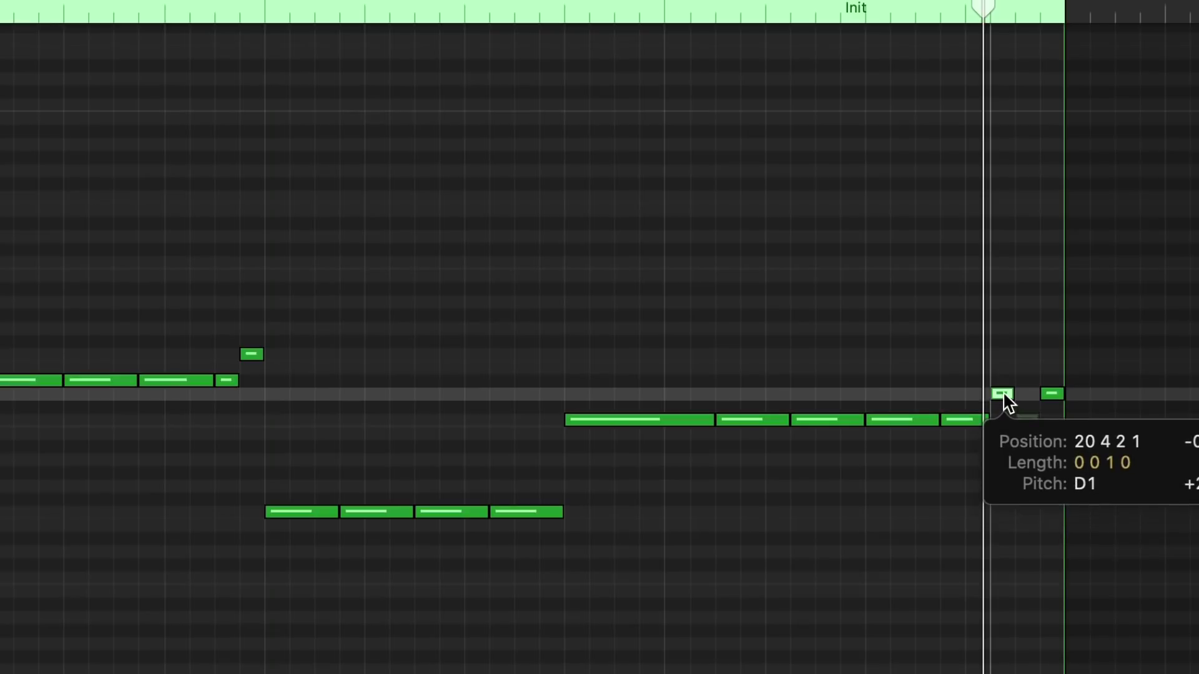
{"action": "left_click_drag", "start_coordinate": [1004, 395], "coordinate": [1030, 360]}
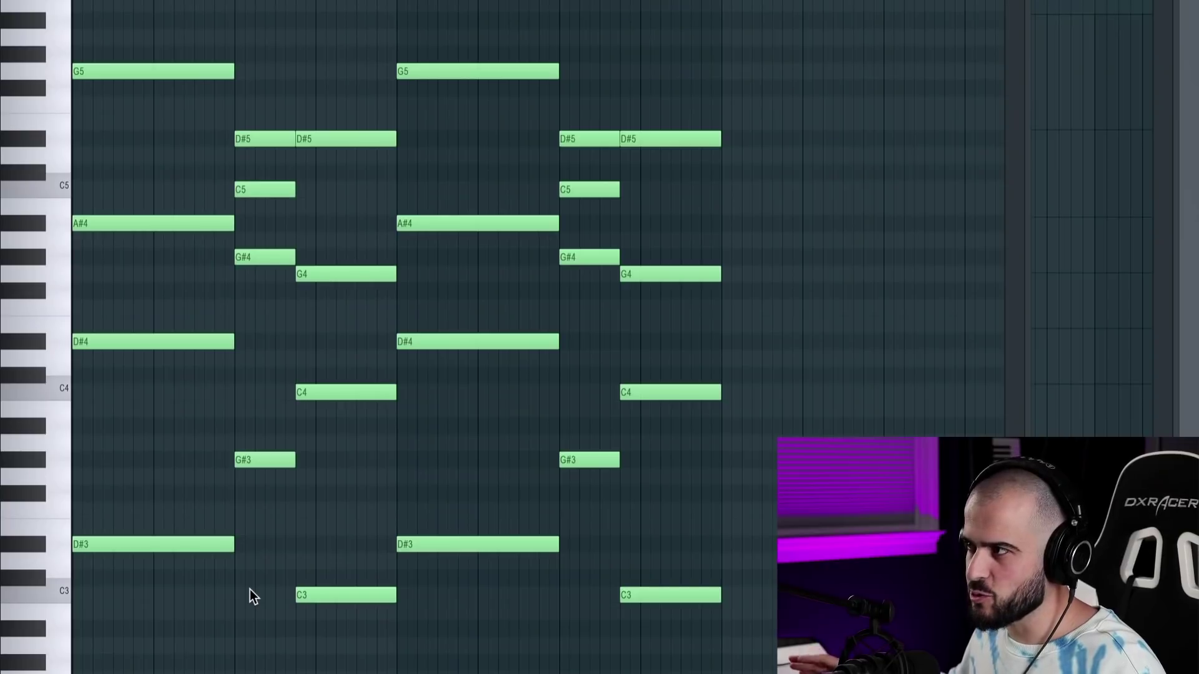
- Switch to FL Studio, play the chord progression and compare its first phrase with the repeated second phrase
{"action": "key", "text": "space"}
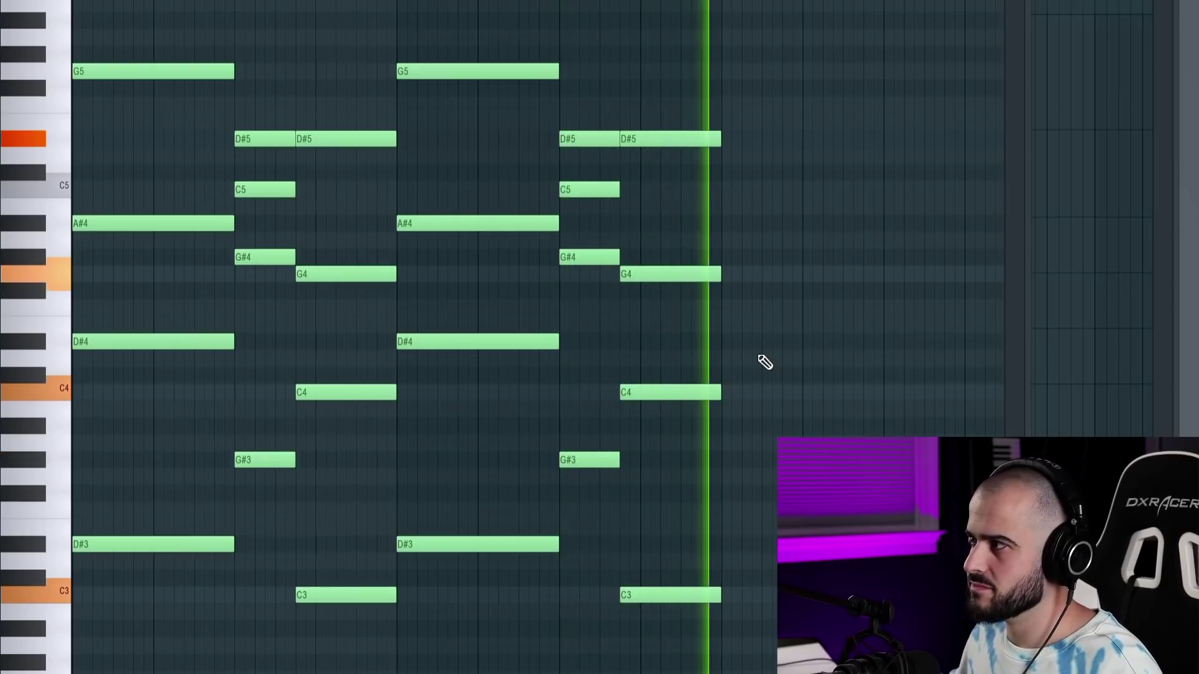
{"action": "key", "text": "space"}
{"action": "left_click_drag", "start_coordinate": [107, 13], "coordinate": [368, 655]}
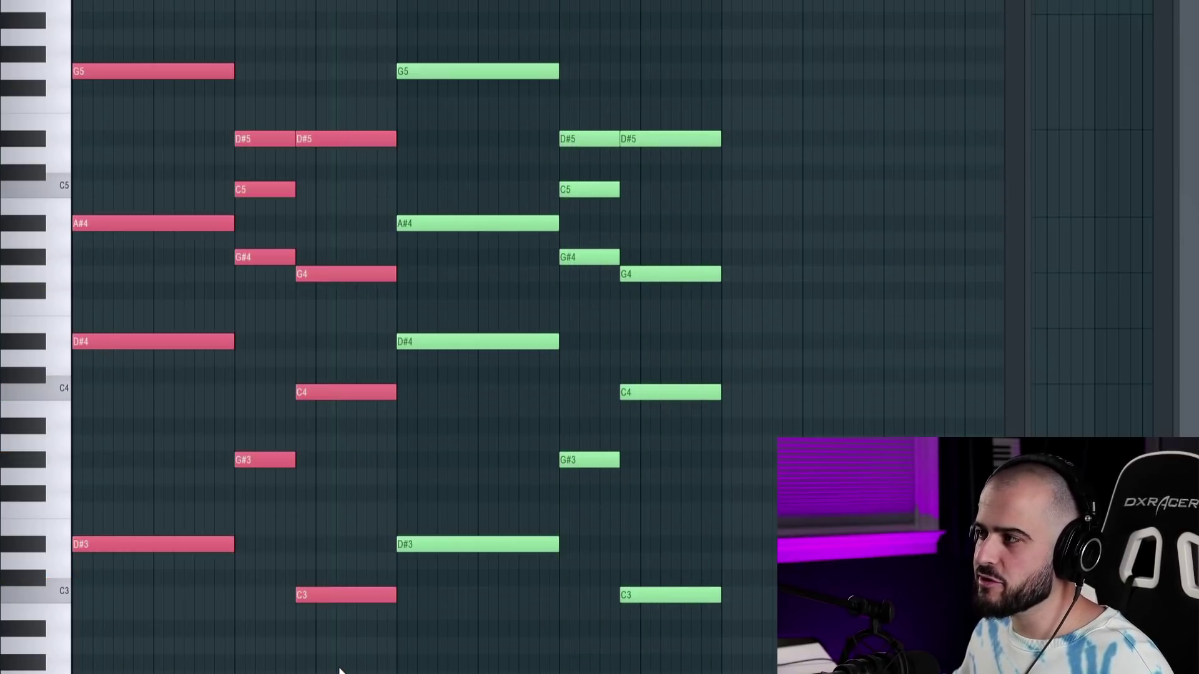
{"action": "left_click_drag", "start_coordinate": [459, 3], "coordinate": [687, 673]}
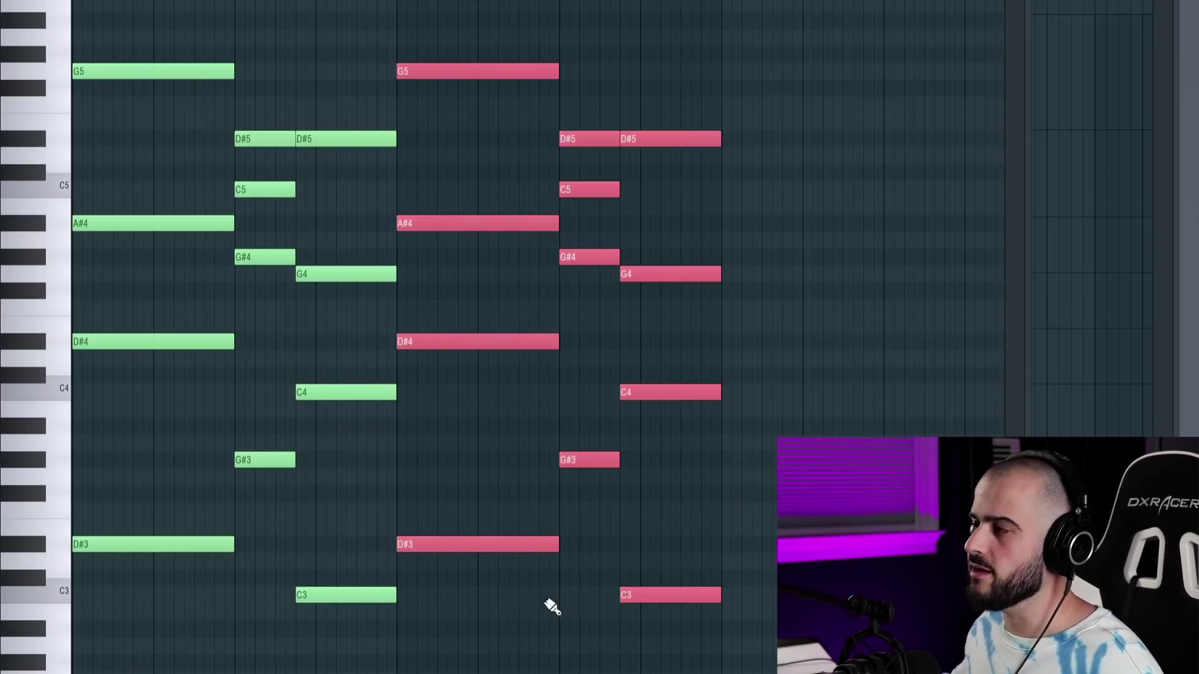
{"action": "key", "text": "ctrl+d"}
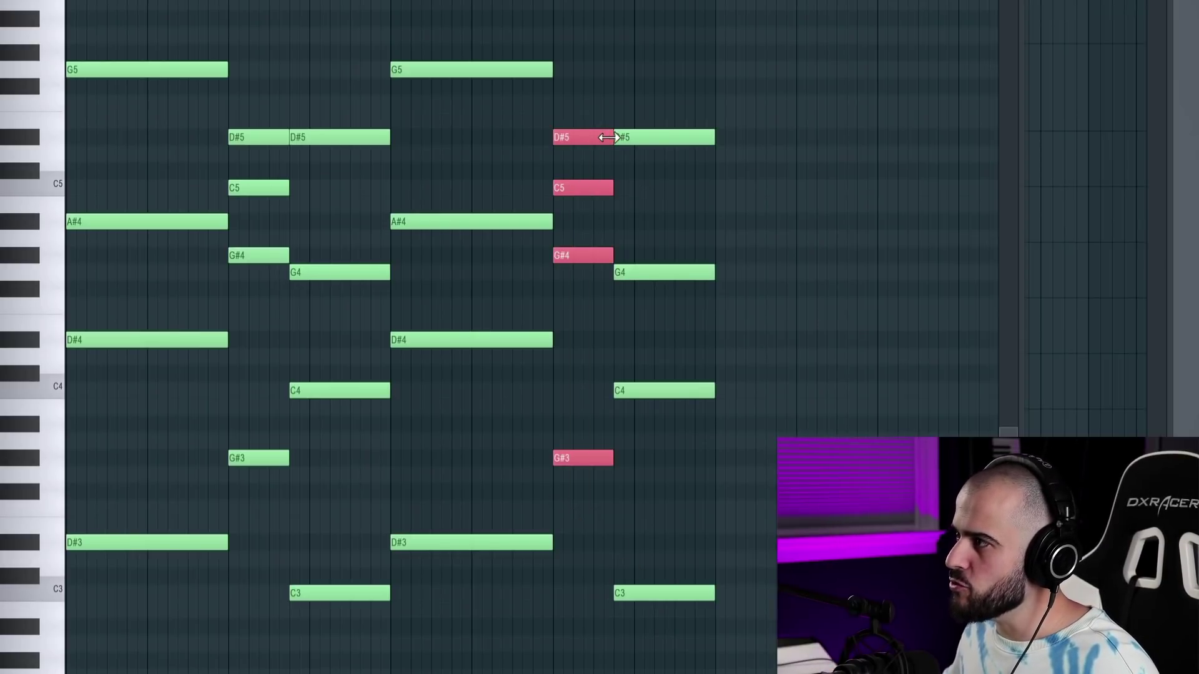
- Shorten the second phrase's G# chord, add a passing chord of G3, G4, A#4 and D5 after it, and play the result
{"action": "scroll", "coordinate": [650, 377], "scroll_direction": "up", "scroll_amount": 3}
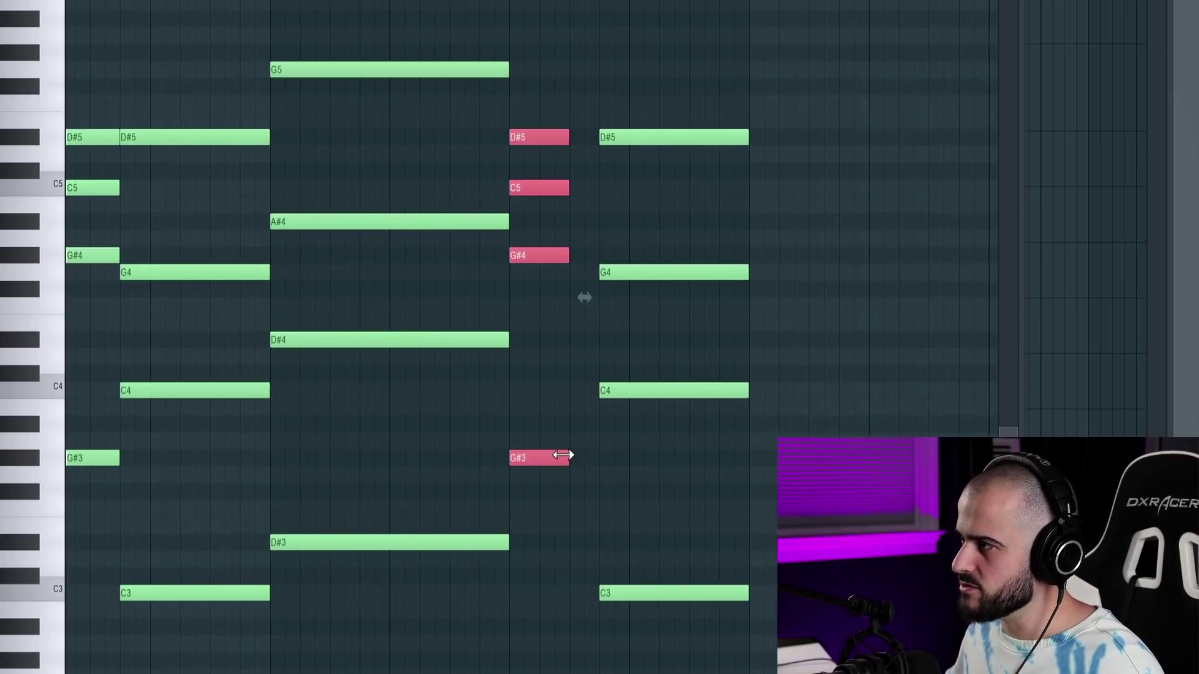
{"action": "key", "text": "ctrl+b"}
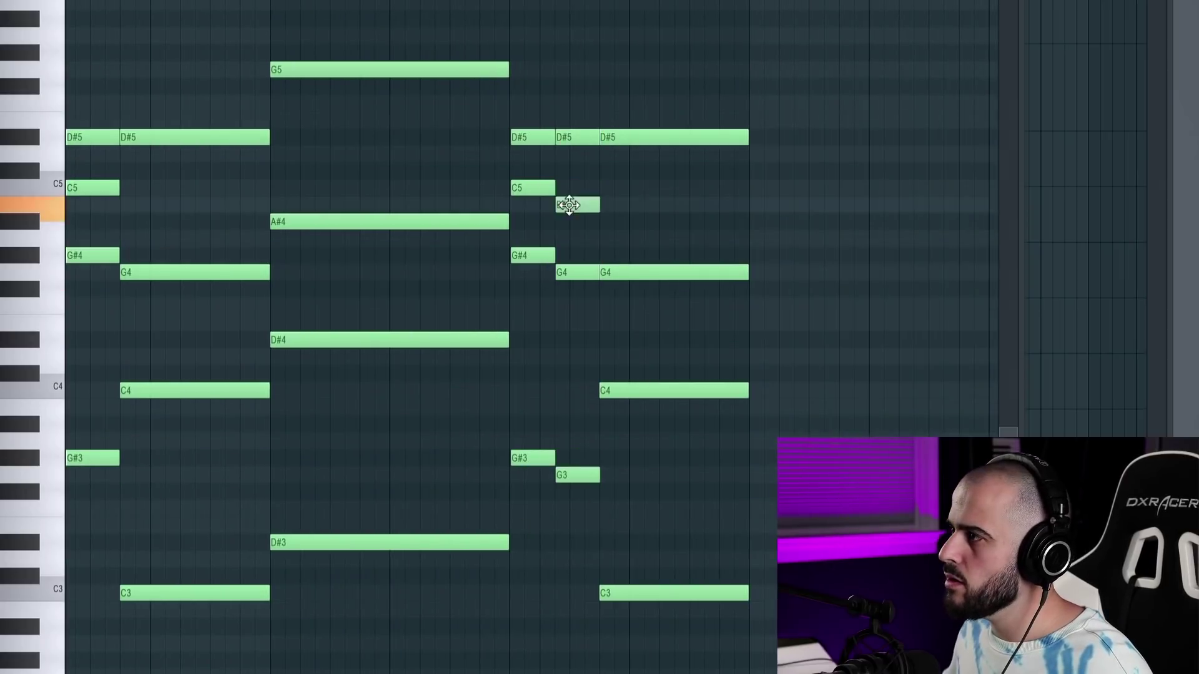
{"action": "left_click_drag", "start_coordinate": [569, 199], "coordinate": [569, 233]}
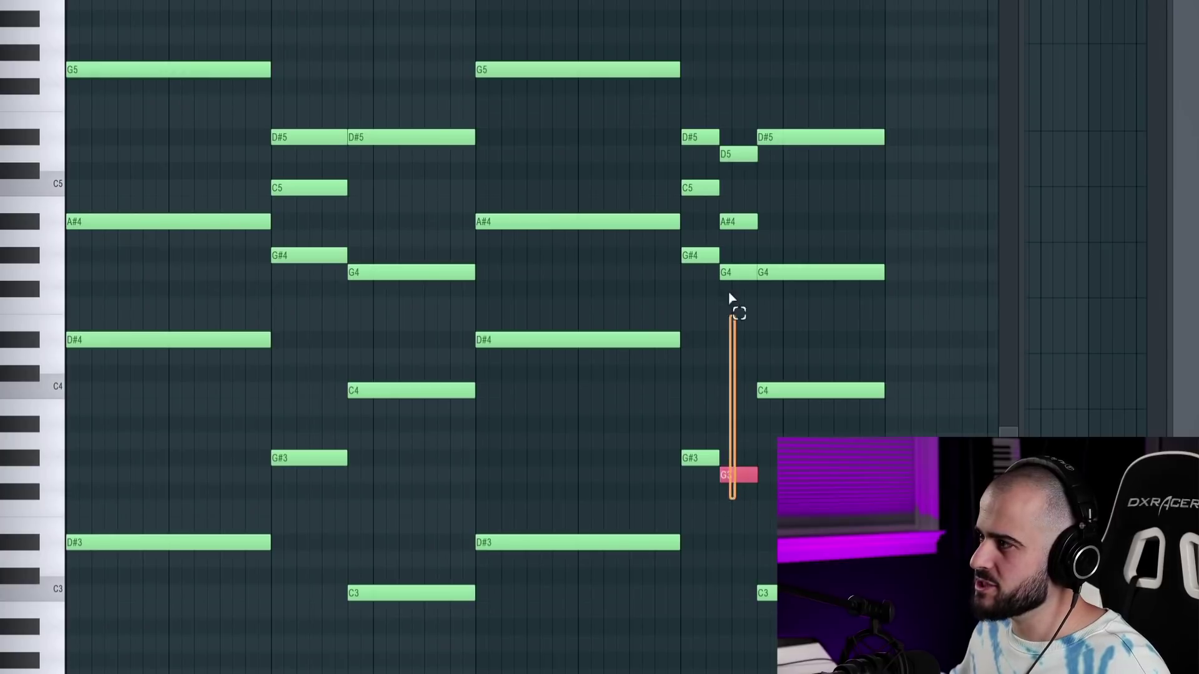
{"action": "left_click_drag", "start_coordinate": [732, 298], "coordinate": [737, 118]}
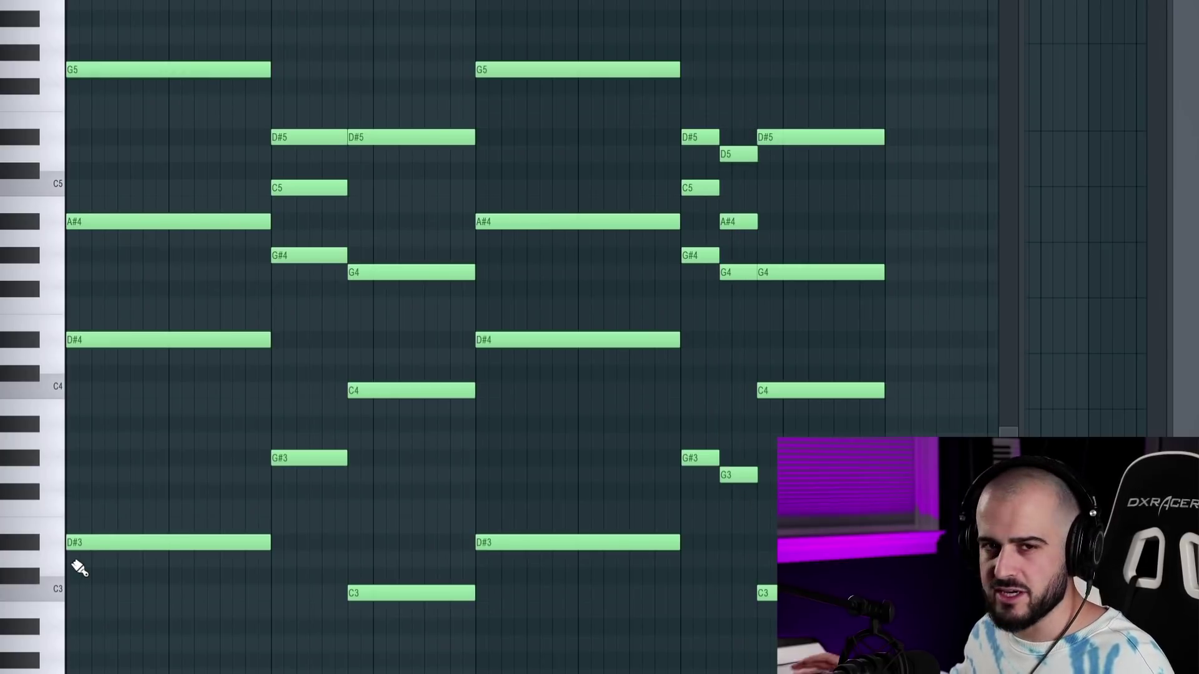
{"action": "key", "text": "space"}
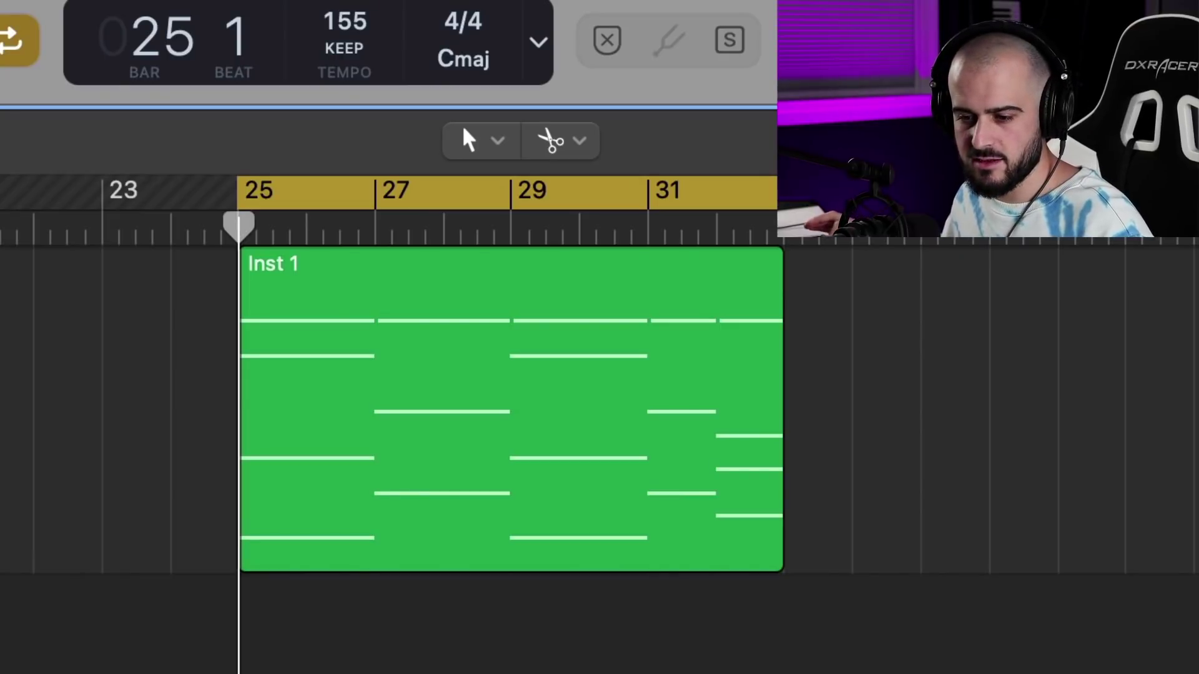
- Switch to Logic Pro, play the Inst 1 chord region and copy it to the second track at bar 25
{"action": "key", "text": "space"}
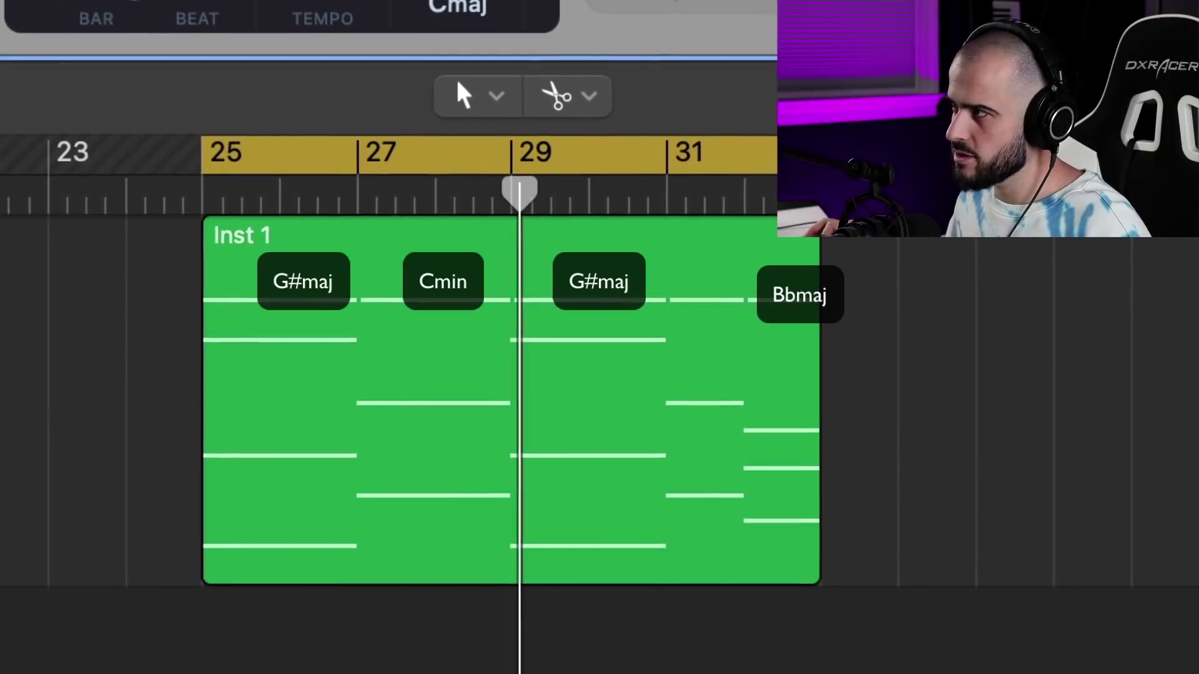
{"action": "left_click", "coordinate": [669, 487]}
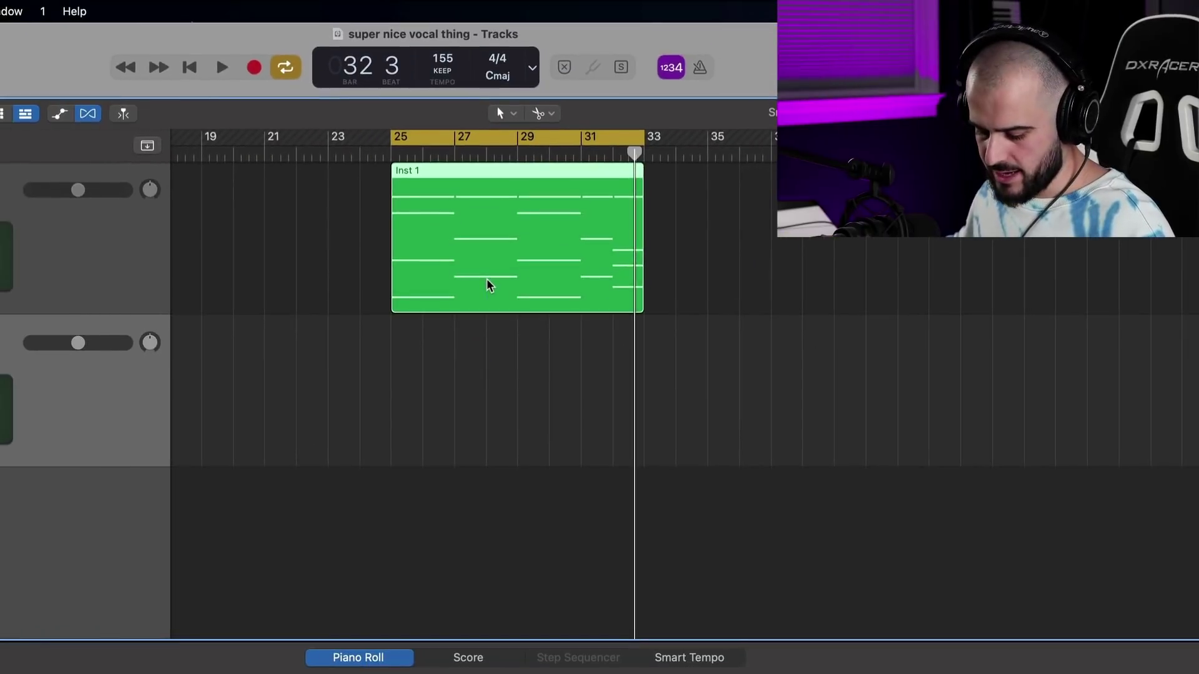
{"action": "key", "text": "super+r"}
{"action": "left_click_drag", "start_coordinate": [716, 254], "coordinate": [463, 406]}
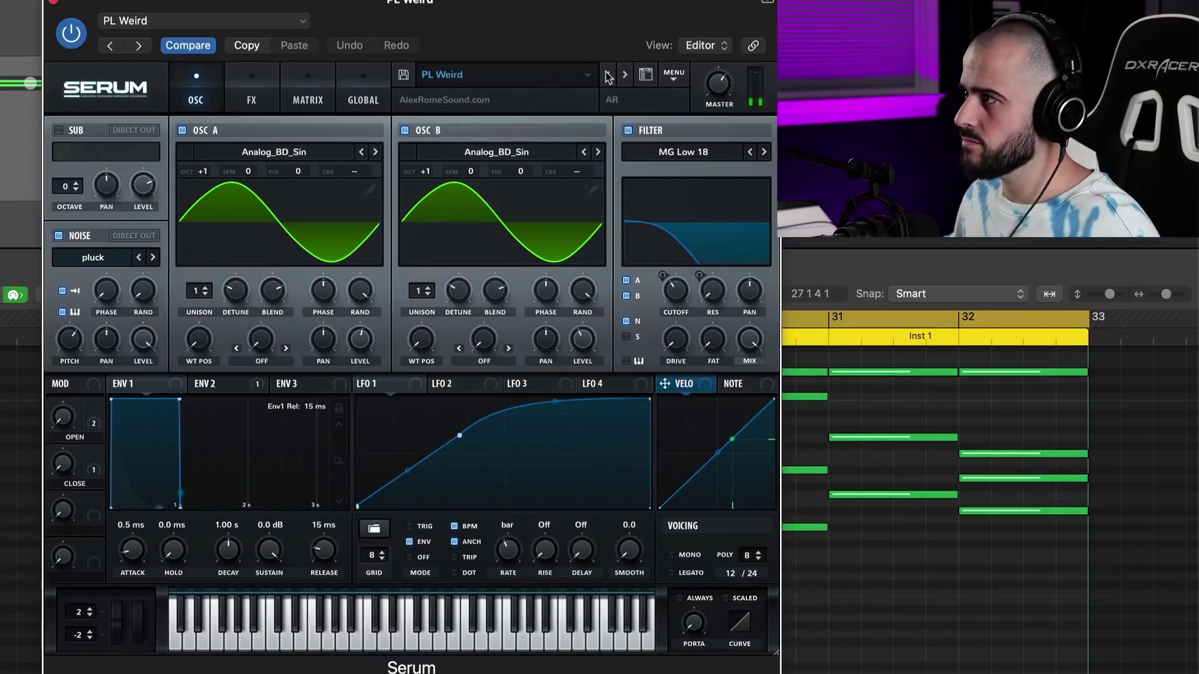
- Browse Serum's presets to PL Summerfy for the second track and shorten the first chord's notes to one beat
{"action": "left_click", "coordinate": [607, 75]}
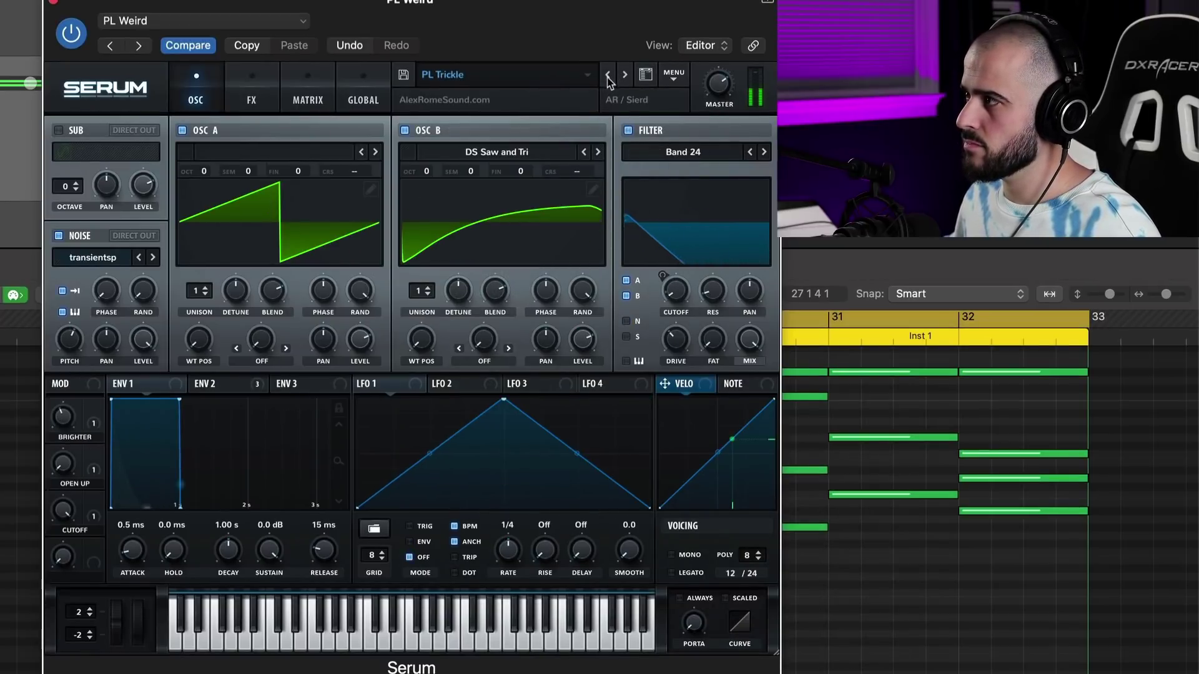
{"action": "left_click", "coordinate": [607, 75]}
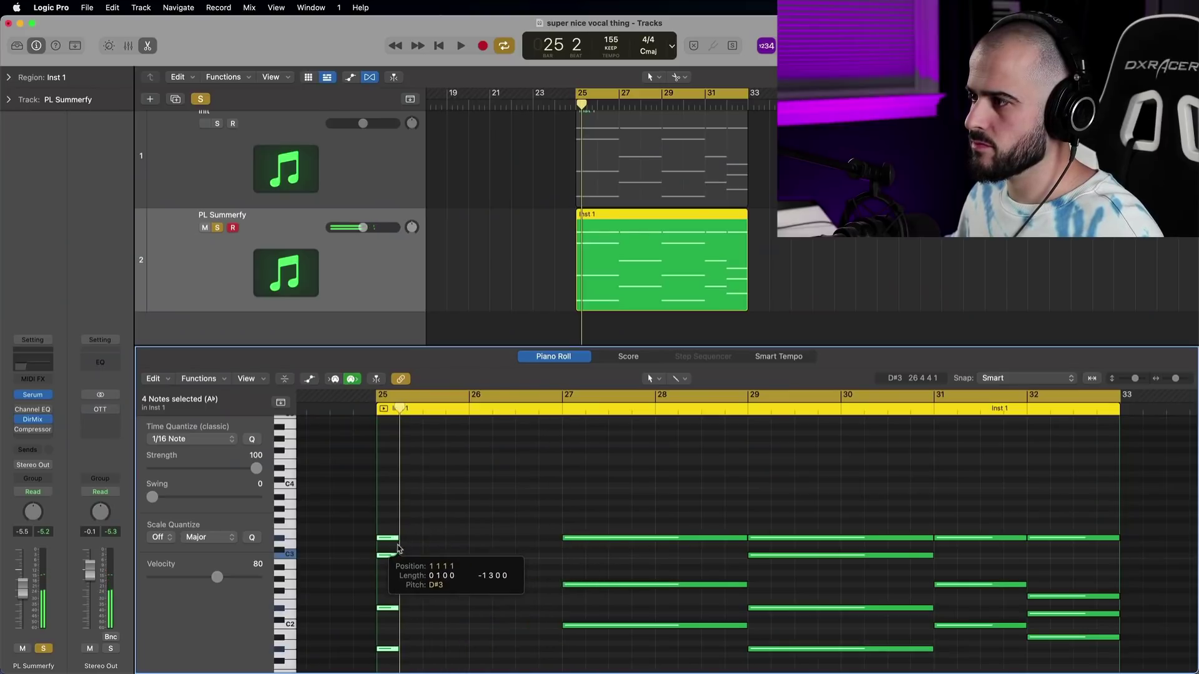
{"action": "left_click_drag", "start_coordinate": [400, 549], "coordinate": [594, 548]}
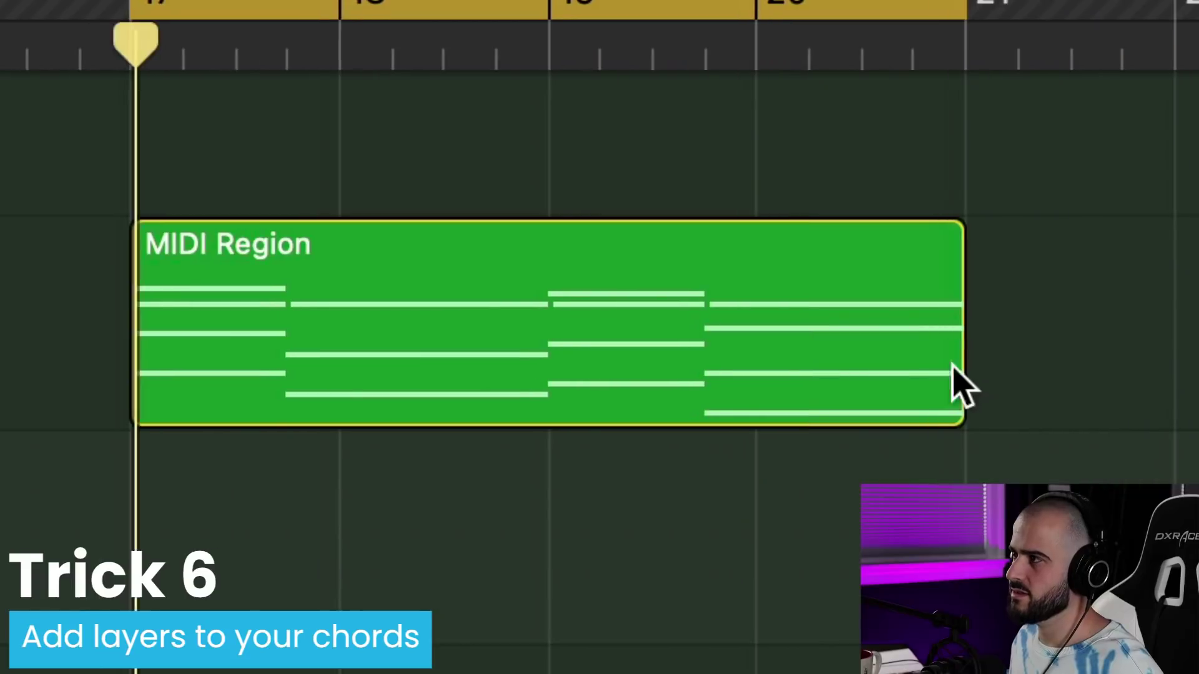
- Set Sylenth1's Oscillator A1 to a sine wave at octave +1 with polyphony 9 for the chord layer
{"action": "left_click", "coordinate": [856, 367]}
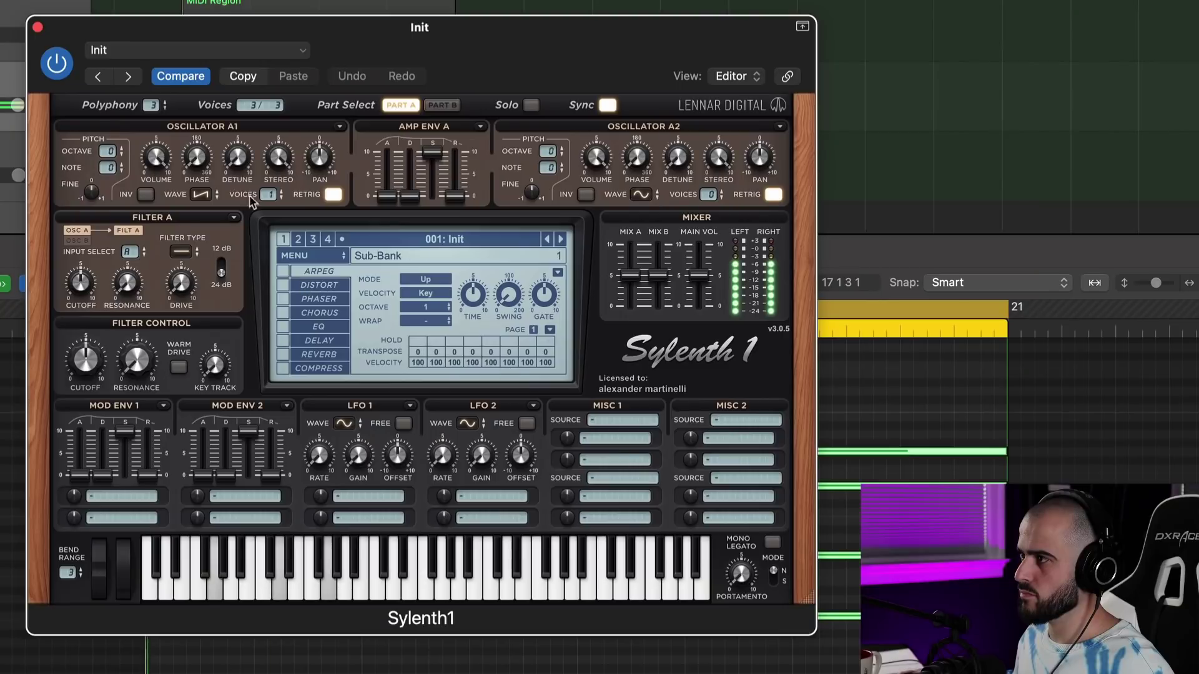
{"action": "left_click", "coordinate": [201, 194]}
{"action": "left_click", "coordinate": [306, 272]}
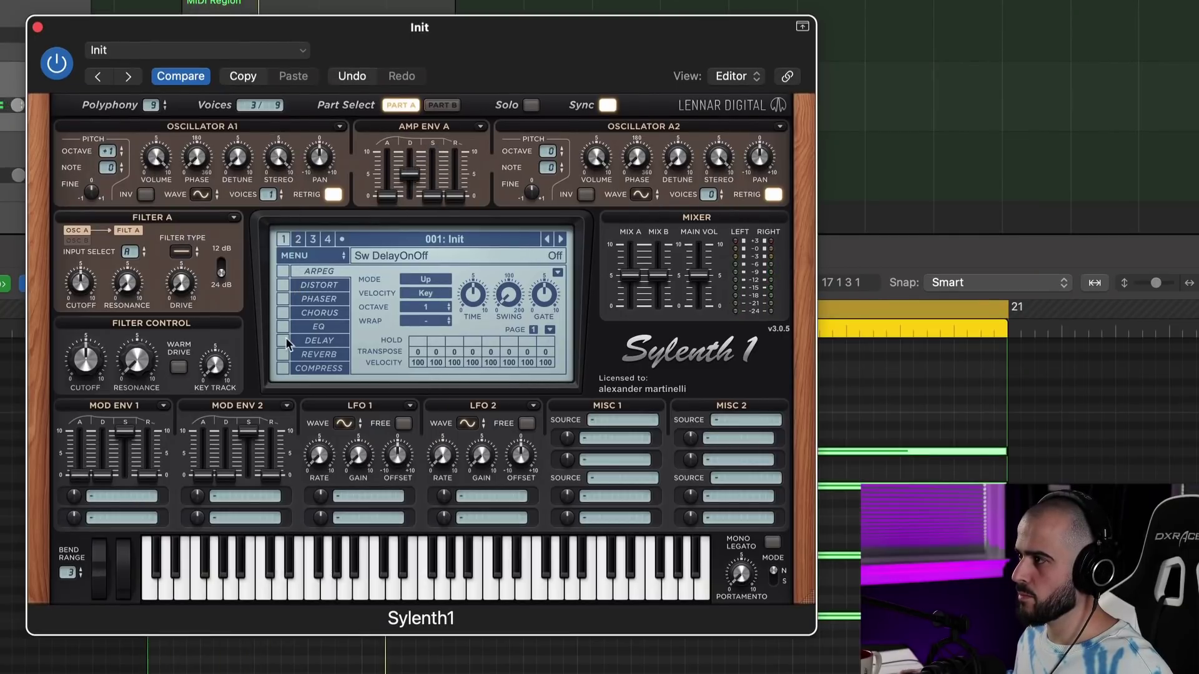
- Enable Sylenth1's delay and reverb effects and adjust its distortion settings
{"action": "left_click", "coordinate": [284, 339]}
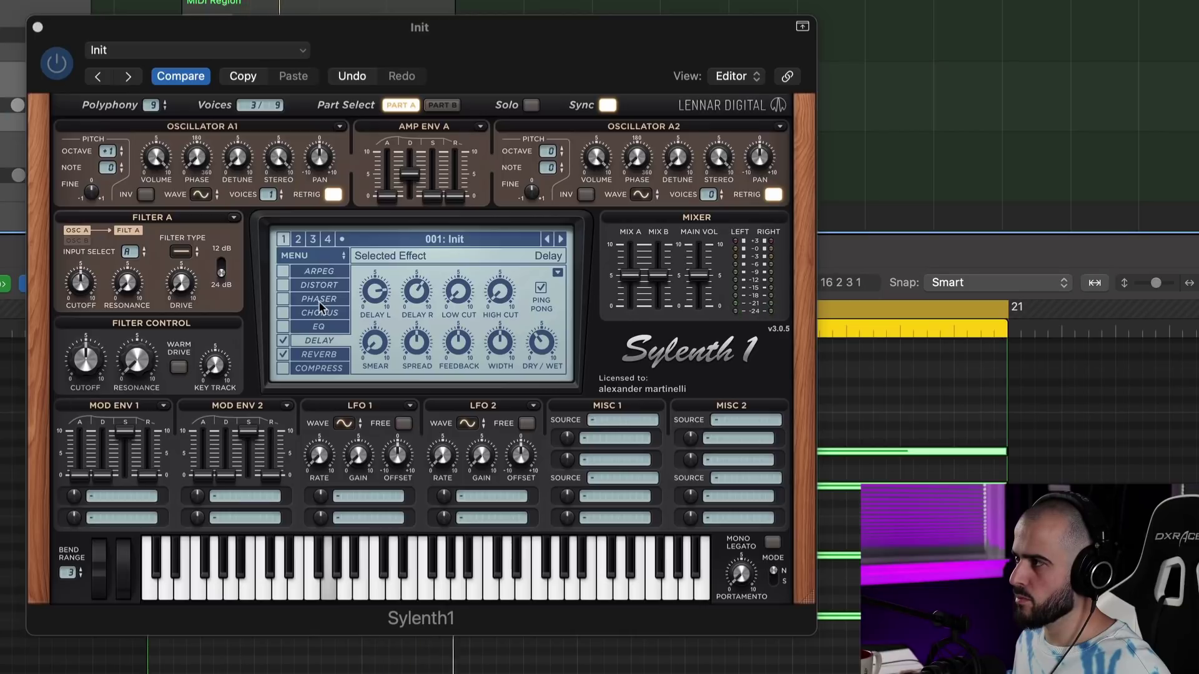
{"action": "left_click", "coordinate": [326, 286]}
{"action": "left_click", "coordinate": [475, 288]}
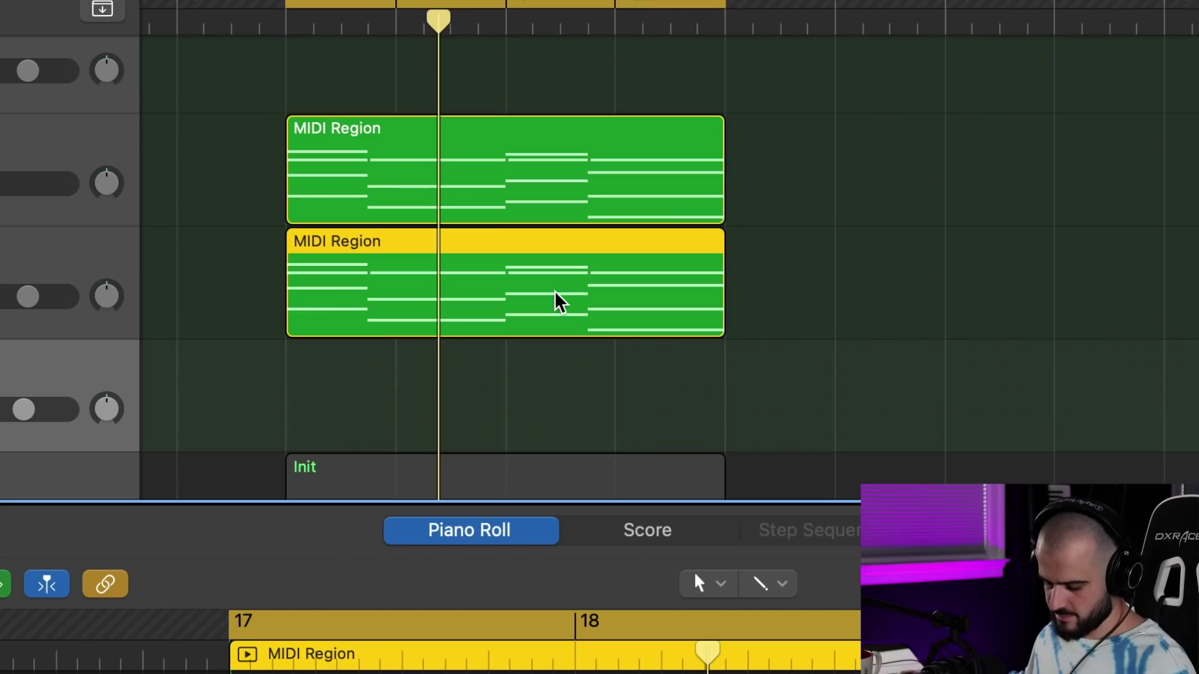
- Copy the chord region to the next track and increase Oscillator A1's voices on its Sylenth1 saw layer
{"action": "key", "text": "super+r"}
{"action": "left_click_drag", "start_coordinate": [894, 280], "coordinate": [466, 406]}
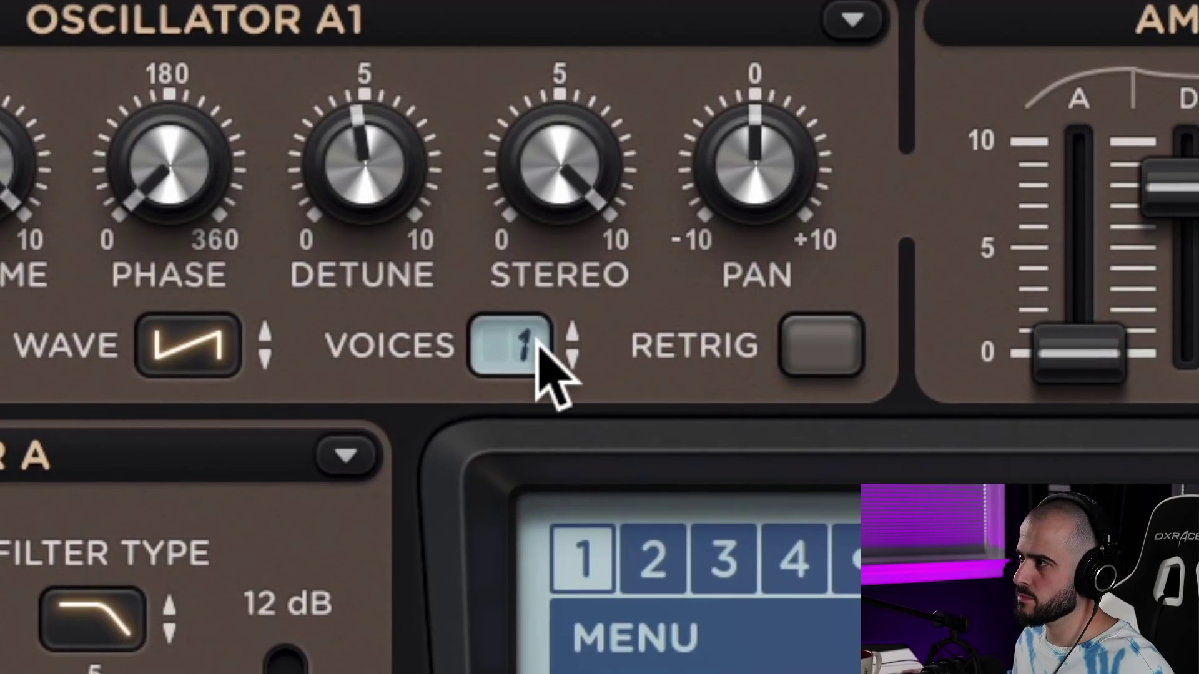
{"action": "left_click_drag", "start_coordinate": [510, 345], "coordinate": [509, 331]}
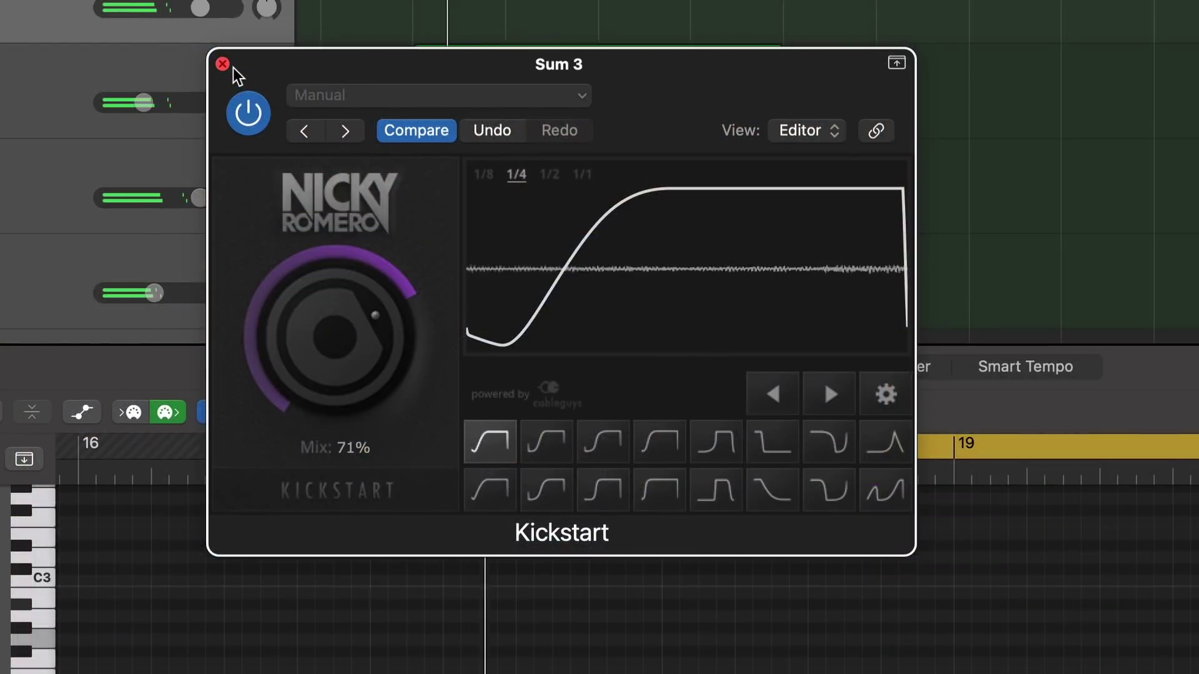
{"action": "left_click", "coordinate": [226, 65]}
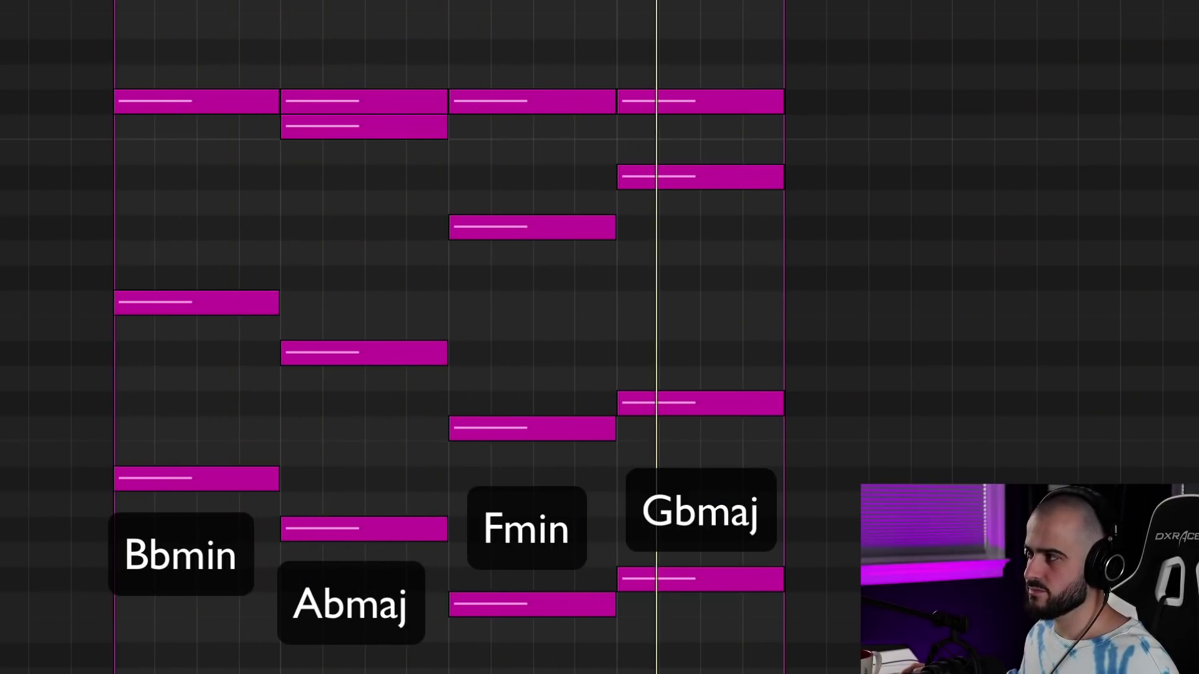
- Start the Abmaj chord halfway through its slot and extend the Bbmin chord to meet it
{"action": "left_click_drag", "start_coordinate": [362, 623], "coordinate": [367, 27]}
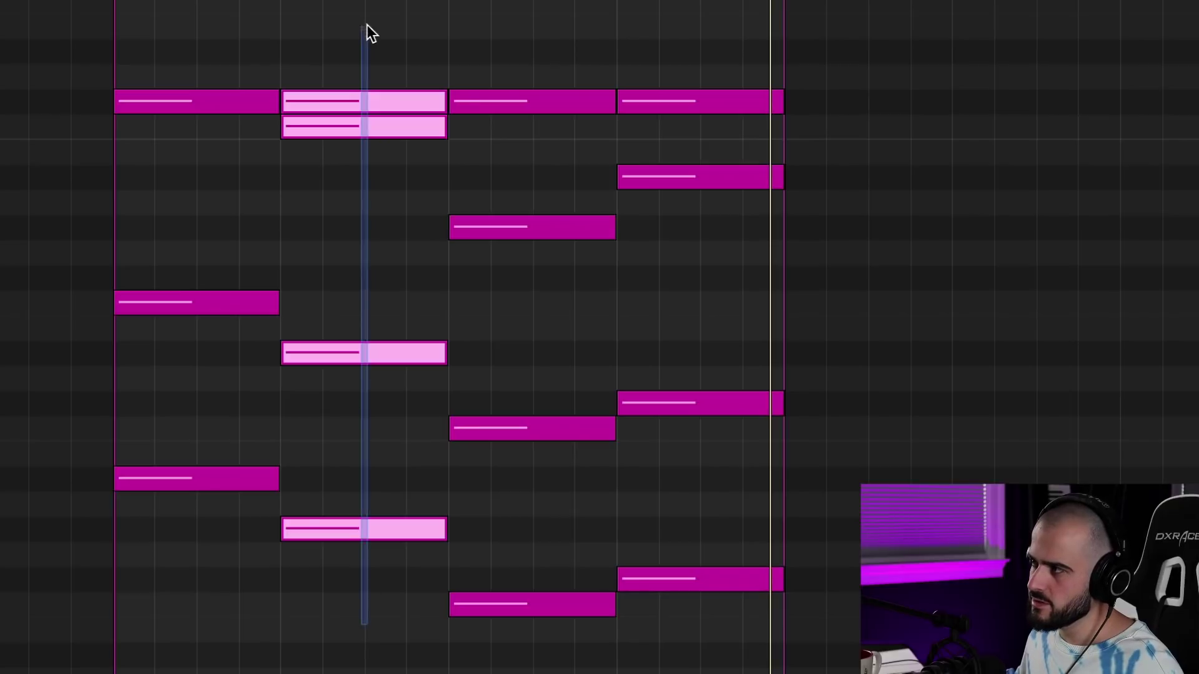
{"action": "left_click_drag", "start_coordinate": [283, 100], "coordinate": [365, 119]}
{"action": "left_click_drag", "start_coordinate": [229, 599], "coordinate": [229, 225]}
{"action": "left_click_drag", "start_coordinate": [274, 102], "coordinate": [360, 125]}
- Shorten the Fmin chord to about half its length and select the Gbmaj chord's notes
{"action": "left_click_drag", "start_coordinate": [531, 33], "coordinate": [561, 638]}
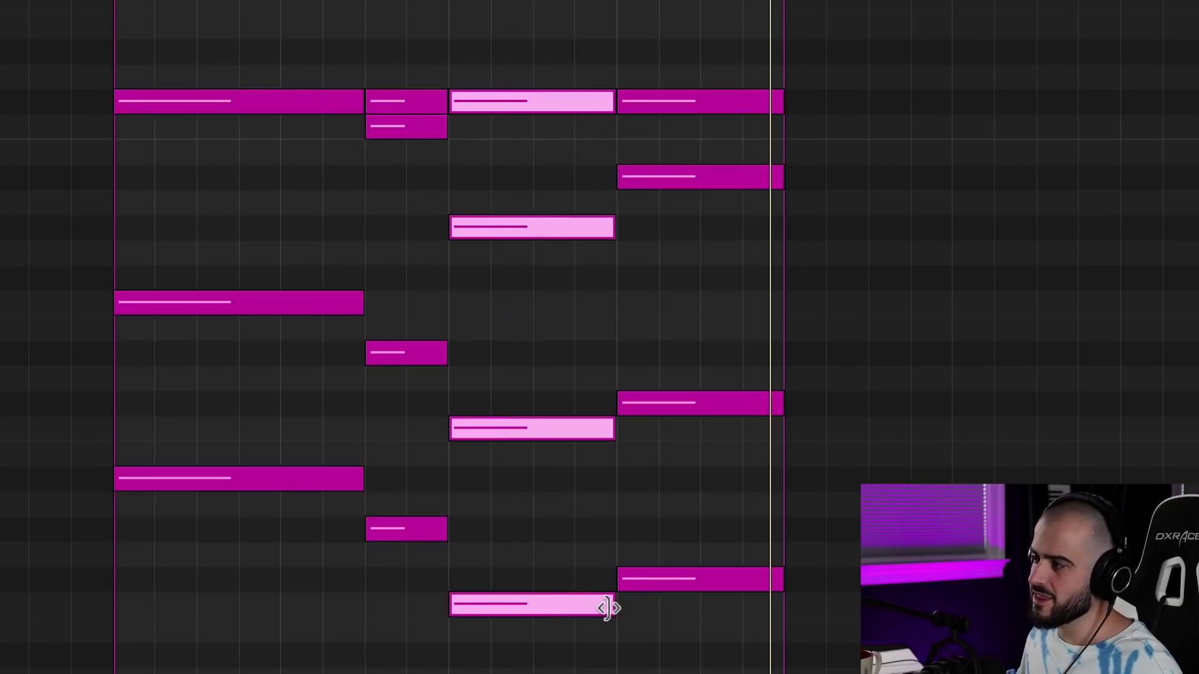
{"action": "left_click_drag", "start_coordinate": [609, 610], "coordinate": [518, 618]}
{"action": "left_click_drag", "start_coordinate": [634, 655], "coordinate": [513, 131]}
{"action": "left_click", "coordinate": [535, 286]}
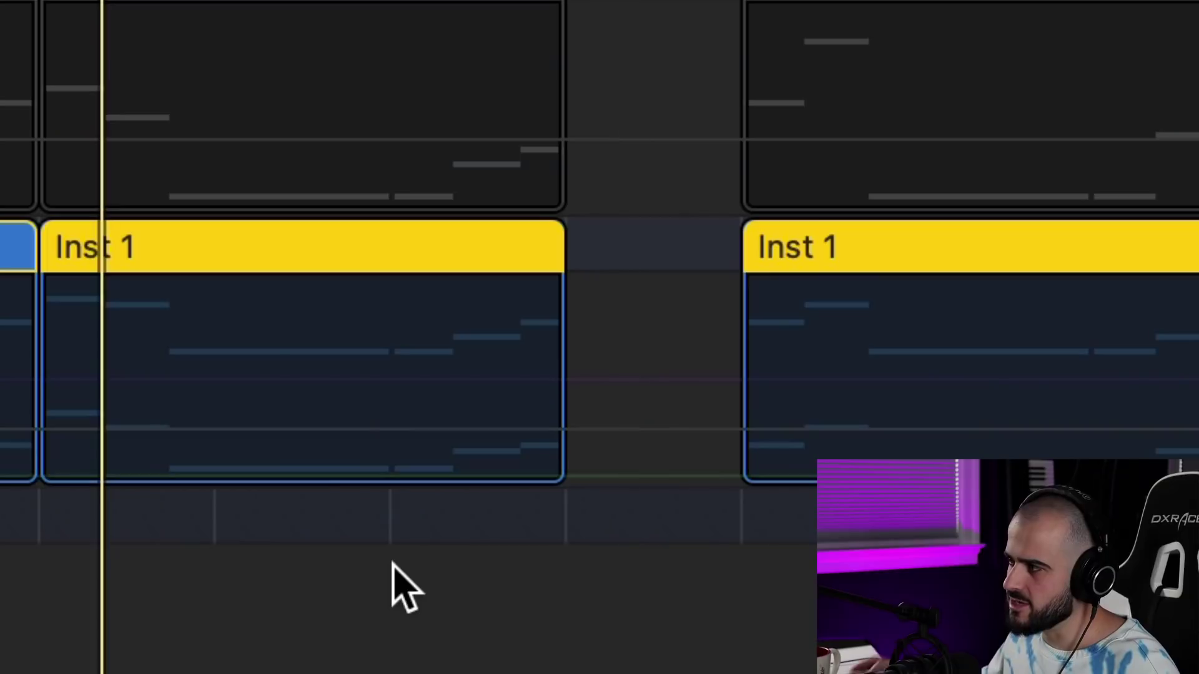
- Play back the arrangement over the selected Inst 1 regions
{"action": "key", "text": "space"}
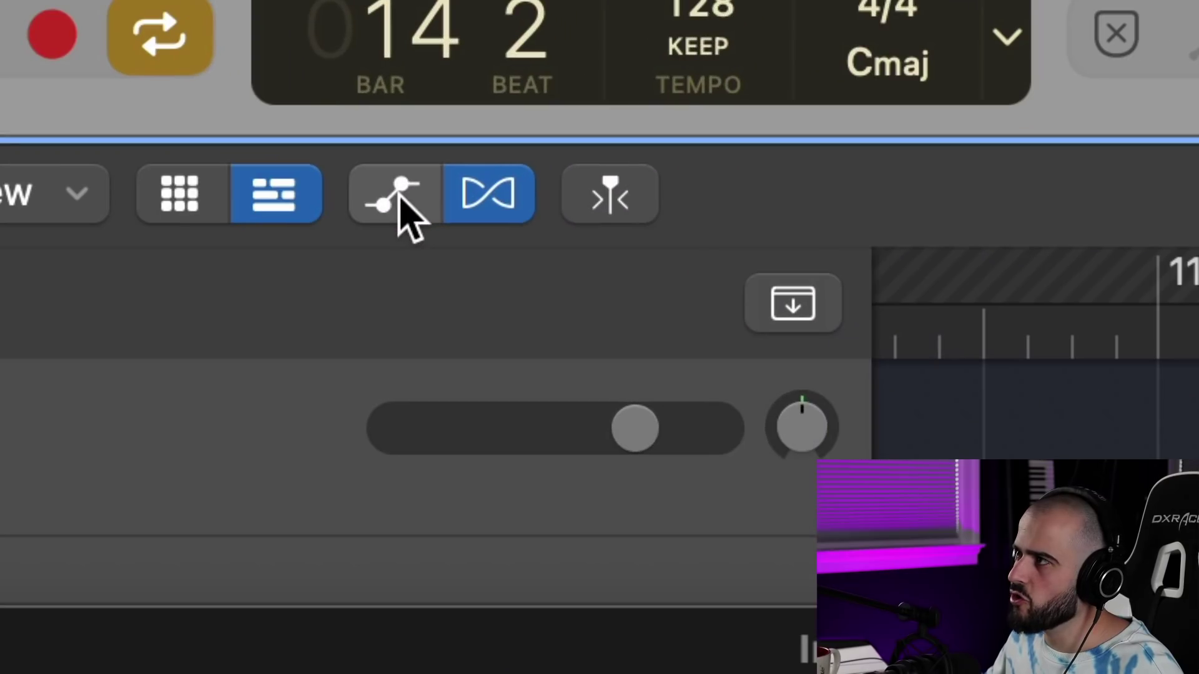
- Ramp the Filter A cutoff automation to 3.917 at the end of the Inst 1 region before the gap, and raise the MIDI Region's automation there
{"action": "left_click", "coordinate": [397, 198]}
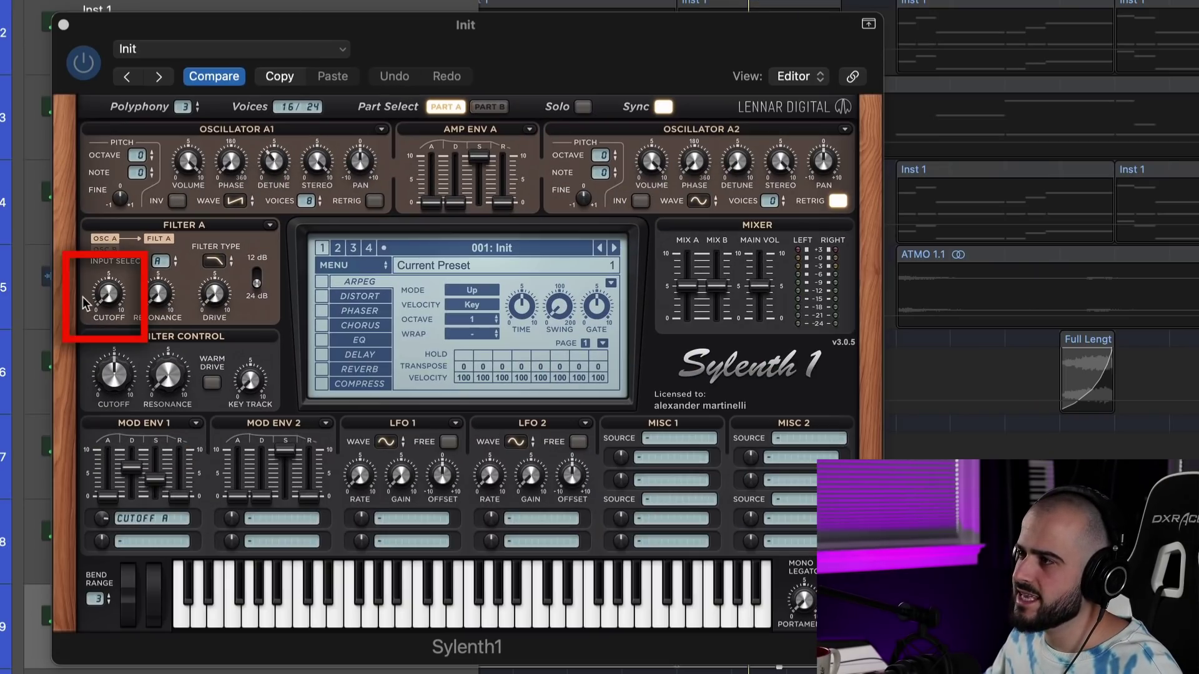
{"action": "left_click", "coordinate": [107, 297]}
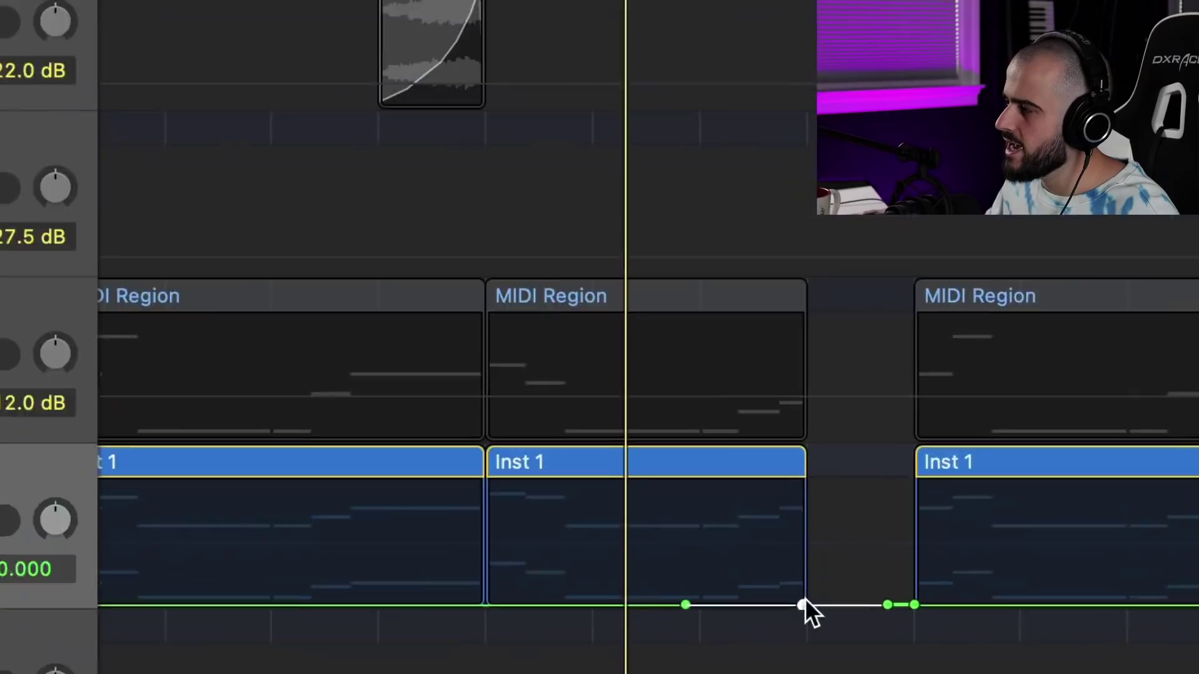
{"action": "left_click", "coordinate": [803, 610]}
{"action": "left_click_drag", "start_coordinate": [803, 610], "coordinate": [739, 636]}
{"action": "left_click_drag", "start_coordinate": [721, 574], "coordinate": [722, 553]}
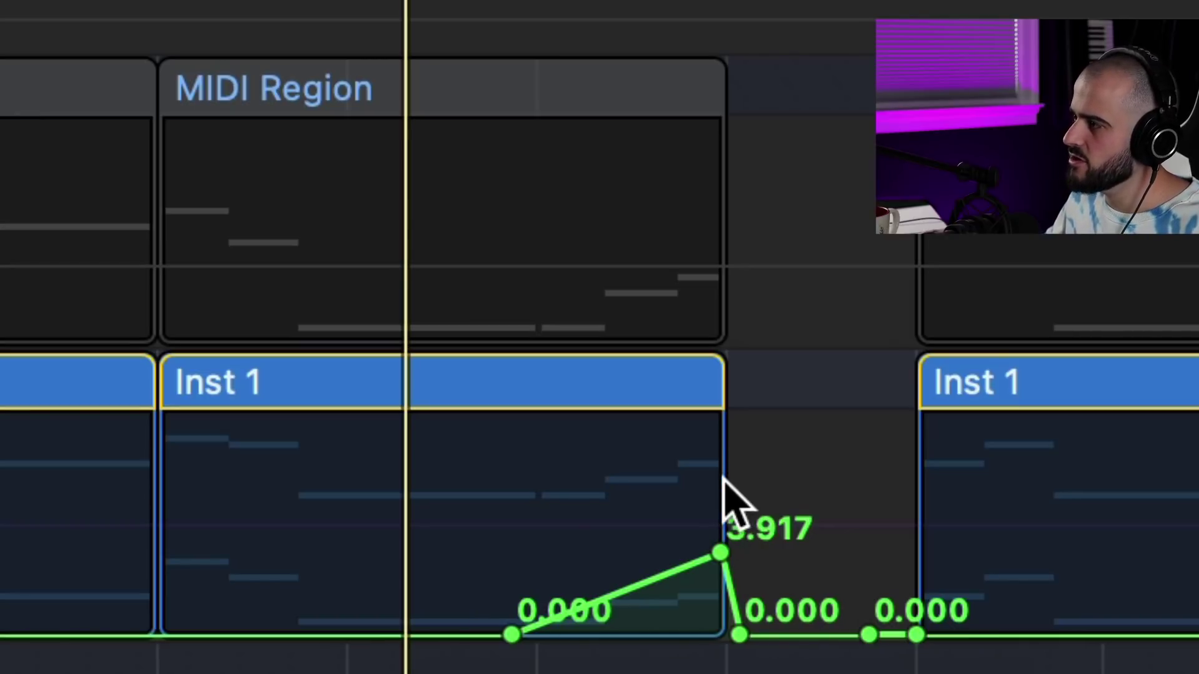
{"action": "key", "text": "space"}
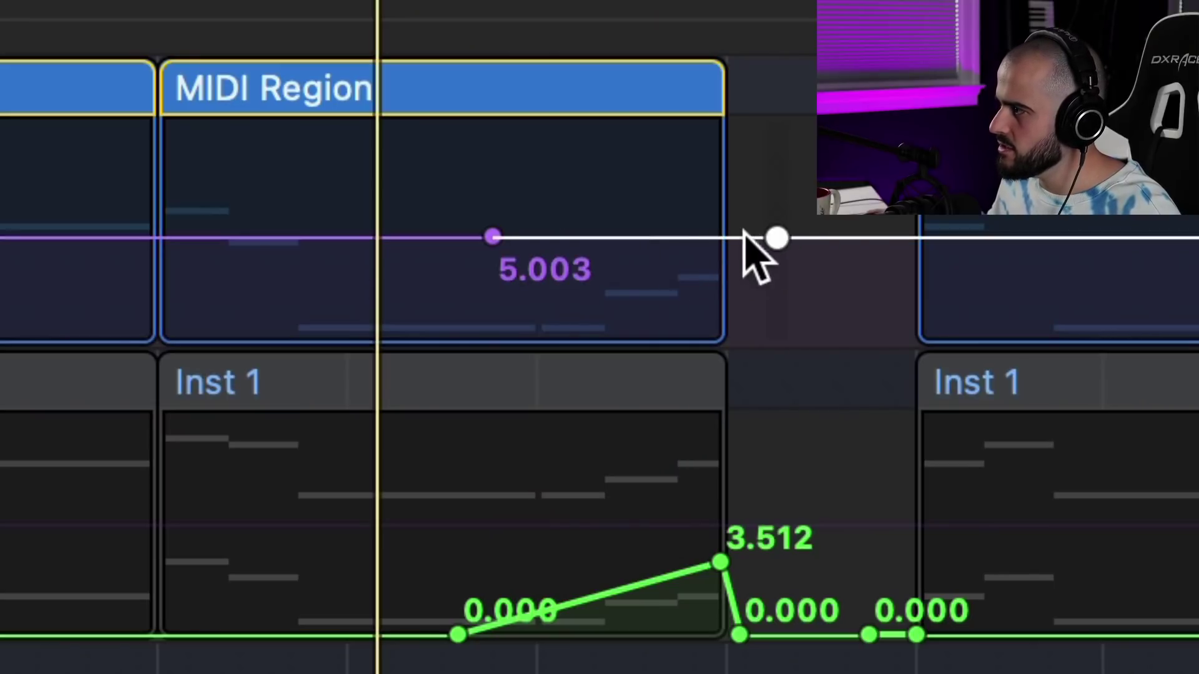
{"action": "left_click_drag", "start_coordinate": [722, 238], "coordinate": [720, 184]}
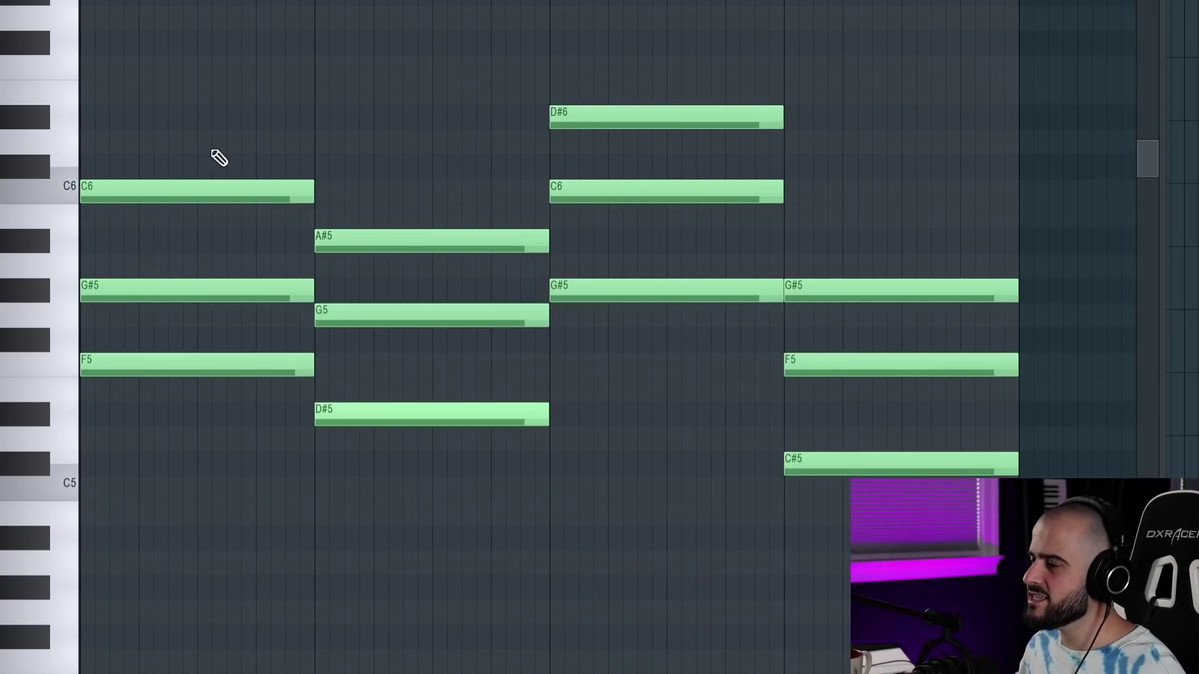
- Switch to FL Studio's piano roll, highlight each of the four chords in turn and play back the progression
{"action": "left_click_drag", "start_coordinate": [181, 129], "coordinate": [225, 449]}
{"action": "left_click_drag", "start_coordinate": [356, 180], "coordinate": [425, 564]}
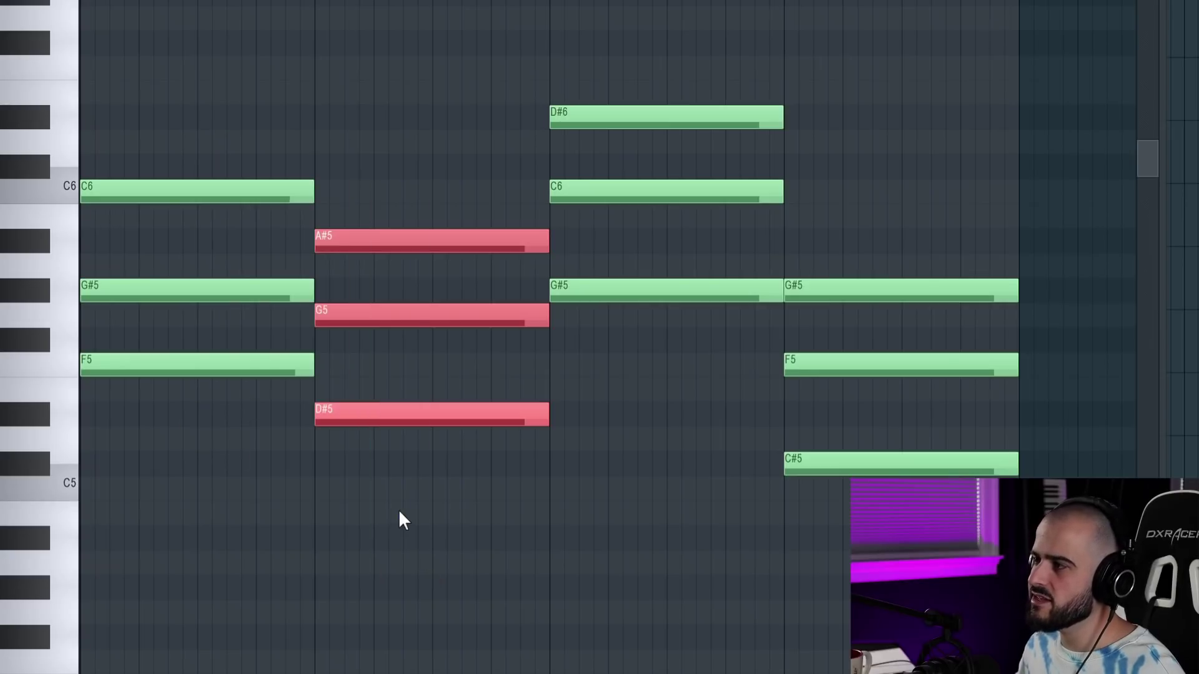
{"action": "left_click", "coordinate": [400, 513]}
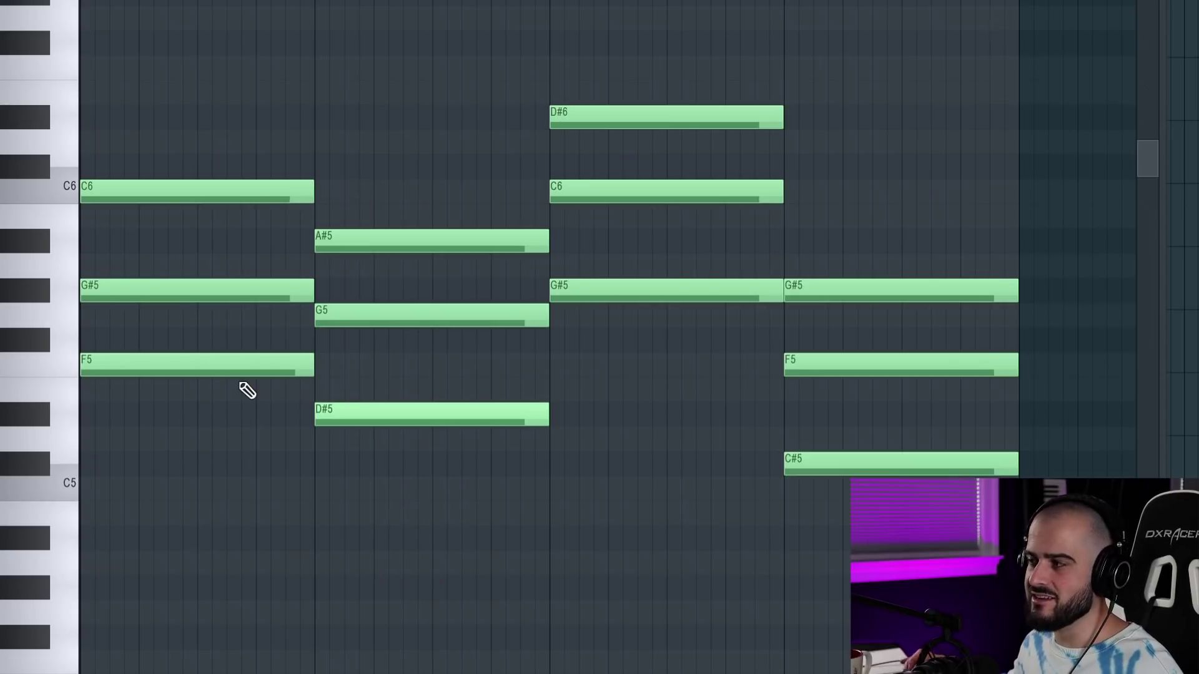
{"action": "left_click_drag", "start_coordinate": [433, 182], "coordinate": [378, 671]}
{"action": "left_click_drag", "start_coordinate": [594, 427], "coordinate": [718, 9]}
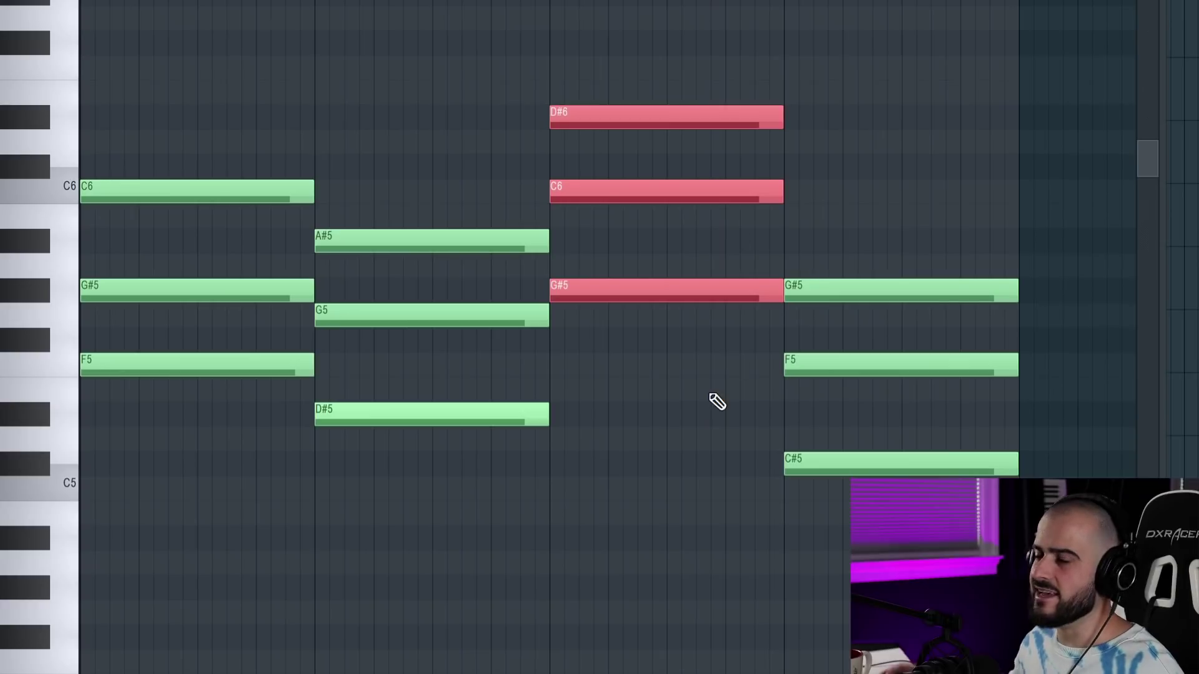
{"action": "left_click_drag", "start_coordinate": [856, 228], "coordinate": [883, 479]}
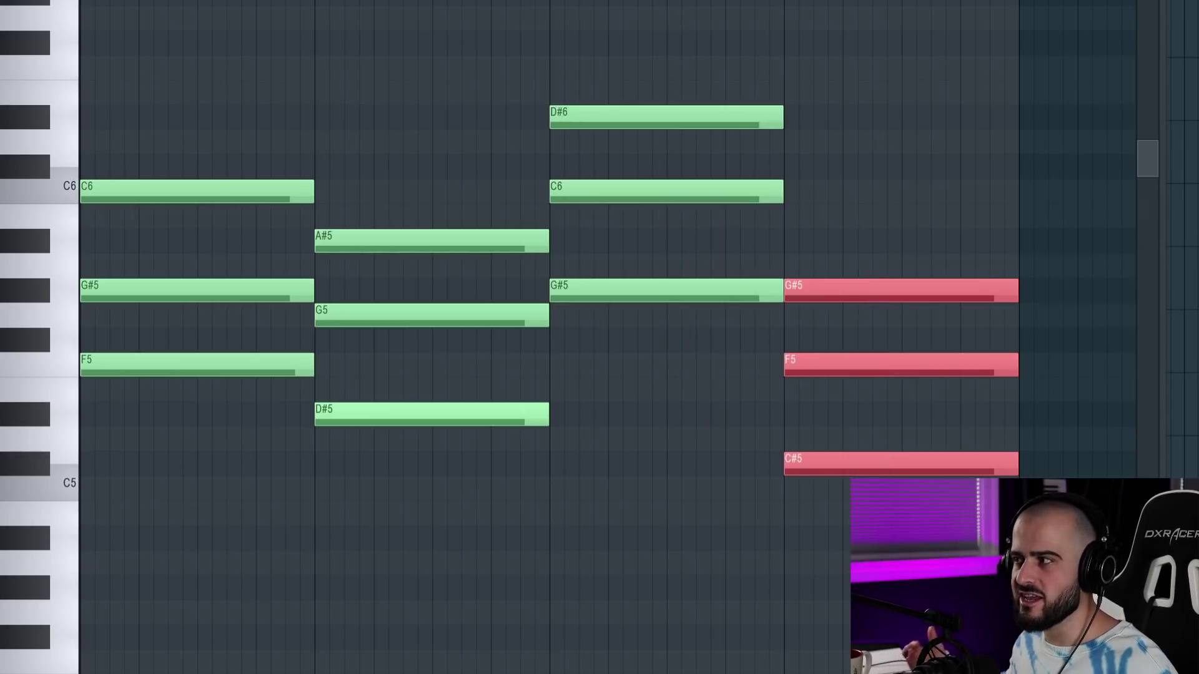
{"action": "left_click", "coordinate": [635, 543]}
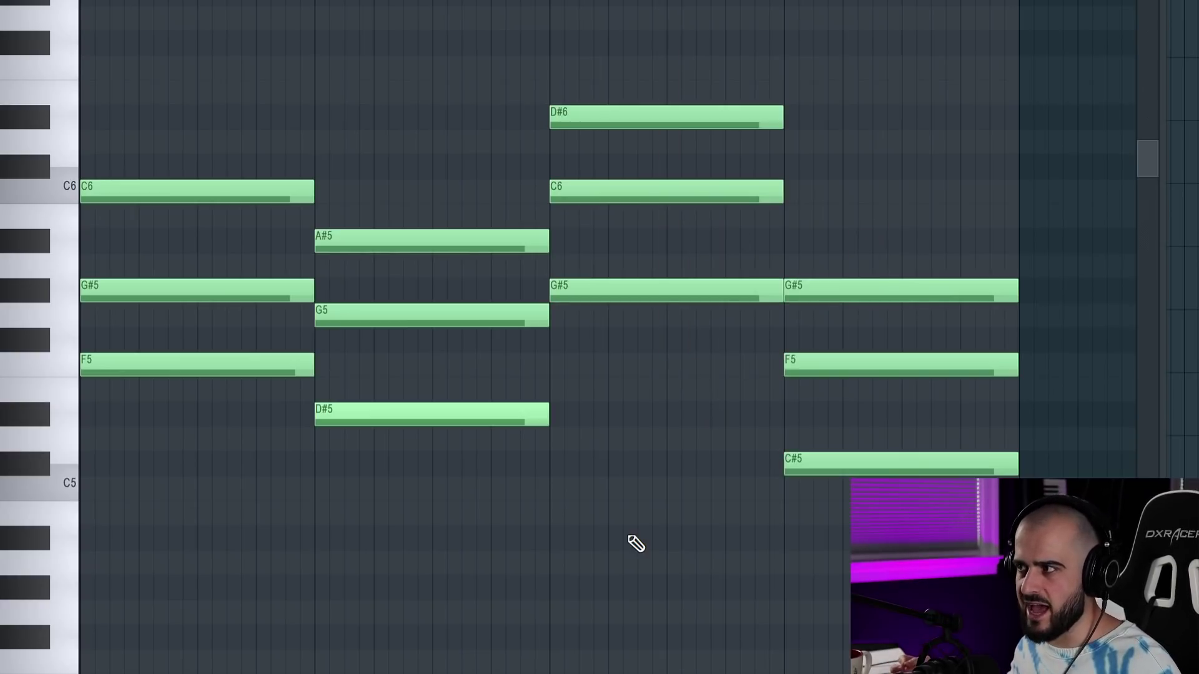
{"action": "key", "text": "space"}
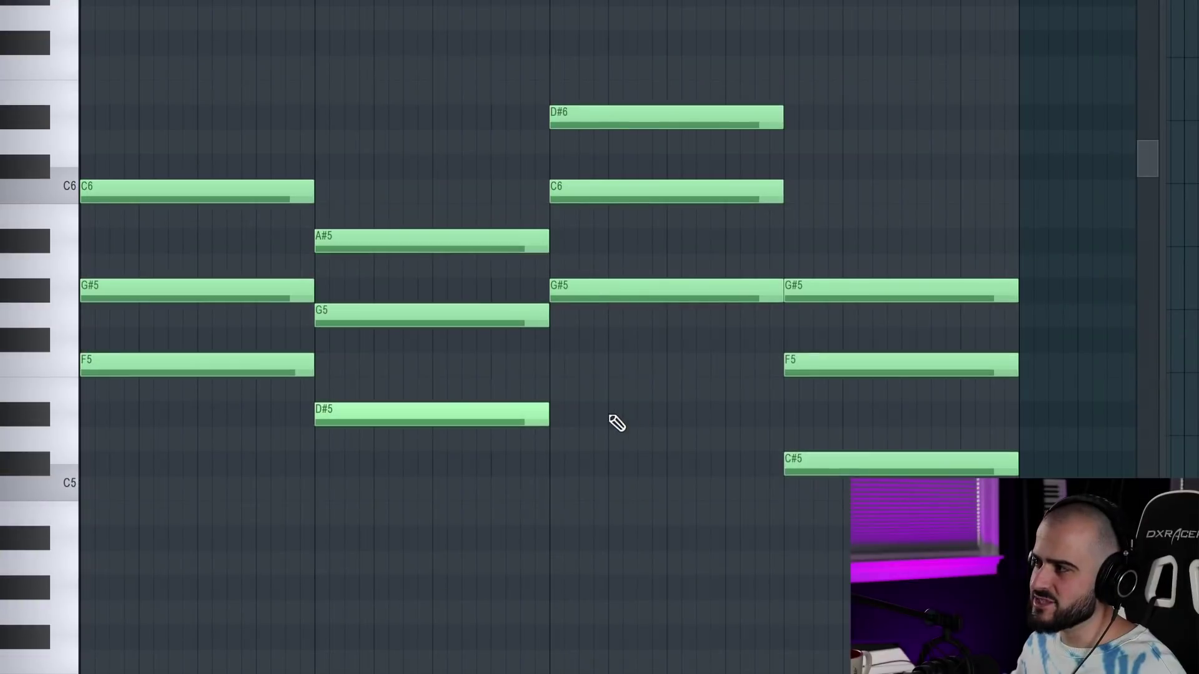
- Invert the third chord by moving its D#6 note down an octave to D#5, and highlight the new voicing
{"action": "left_click_drag", "start_coordinate": [610, 425], "coordinate": [652, 38]}
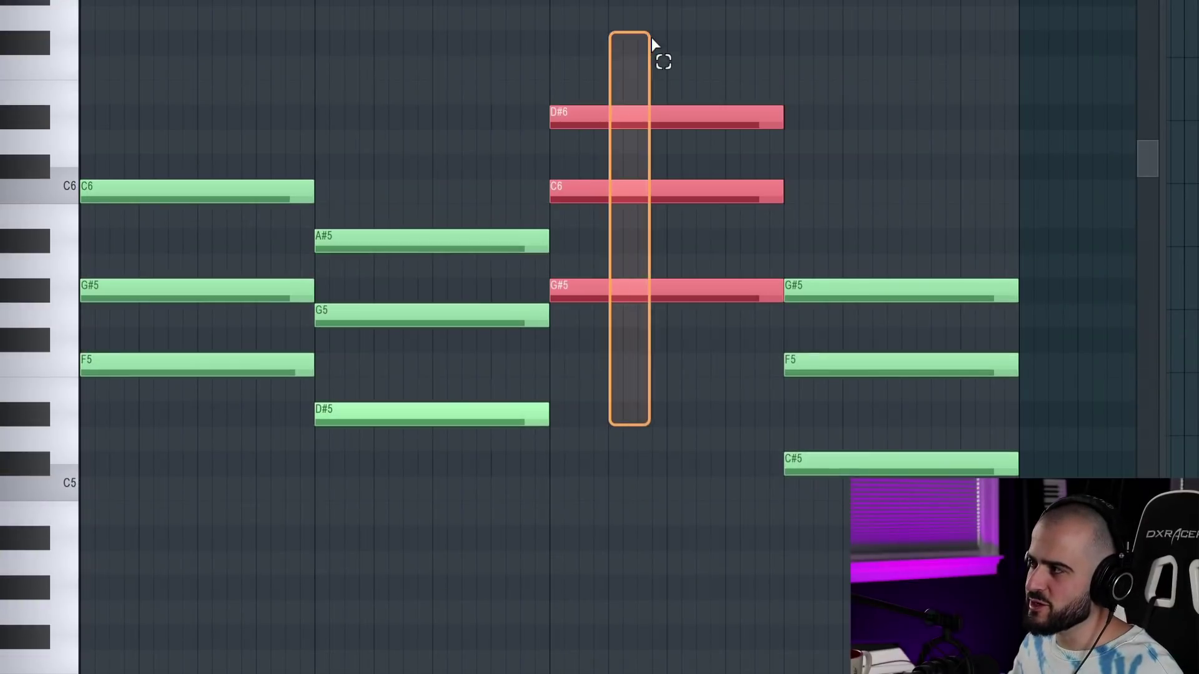
{"action": "left_click", "coordinate": [714, 491]}
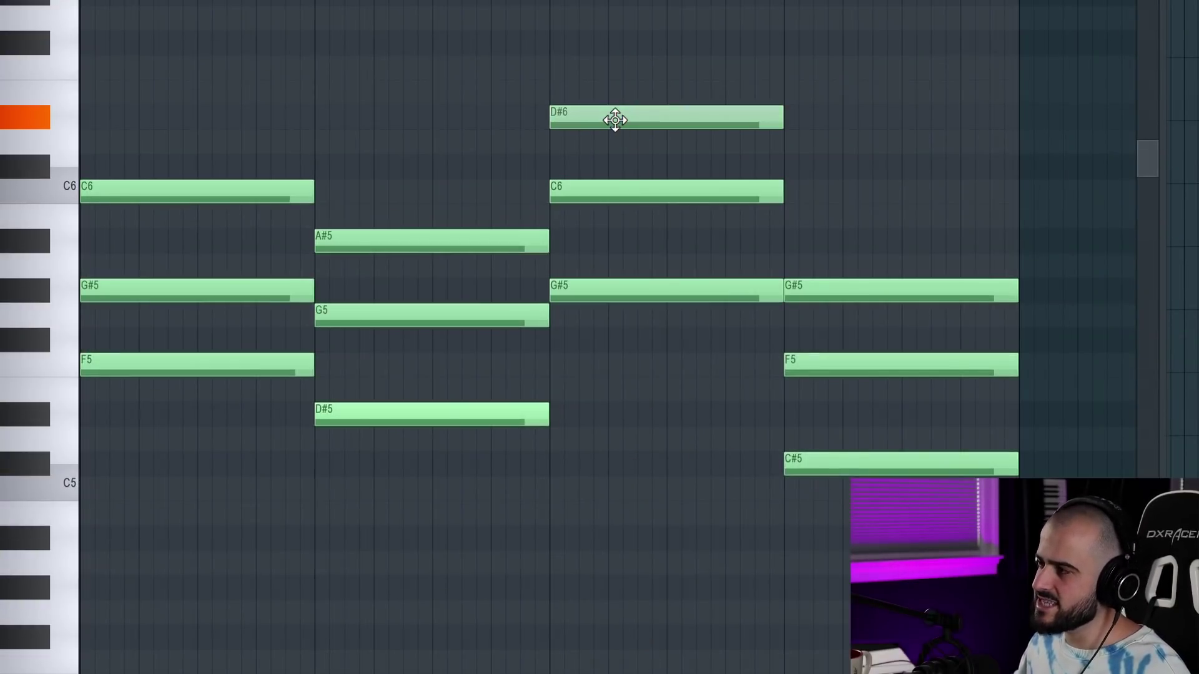
{"action": "left_click_drag", "start_coordinate": [615, 120], "coordinate": [611, 422]}
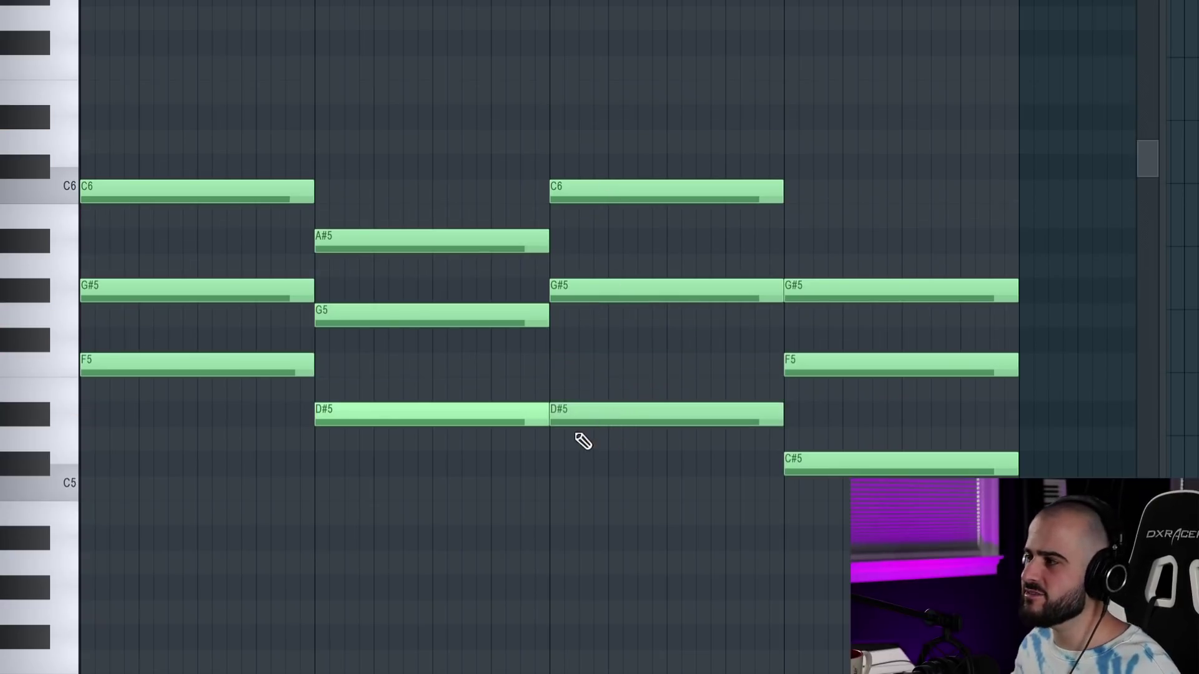
{"action": "left_click_drag", "start_coordinate": [667, 435], "coordinate": [712, 161]}
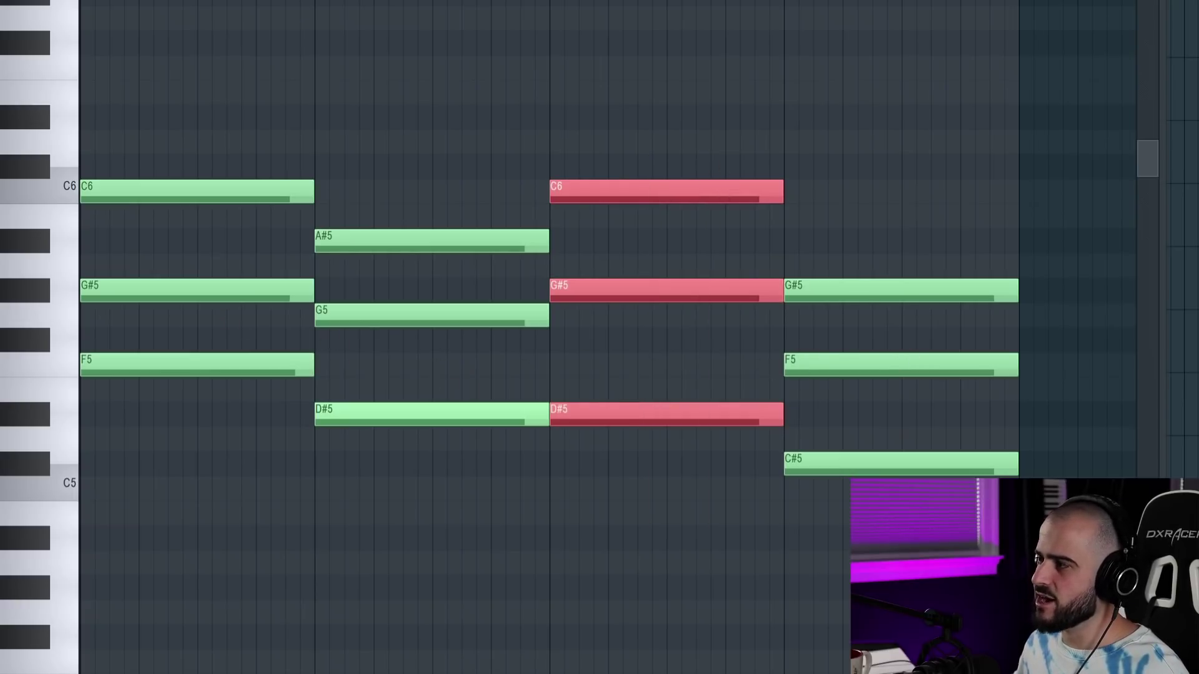
{"action": "left_click", "coordinate": [820, 637]}
- Try moving the second chord's A#5 note down an octave to A#4, and undo the move
{"action": "scroll", "coordinate": [820, 637], "scroll_direction": "right", "scroll_amount": 1}
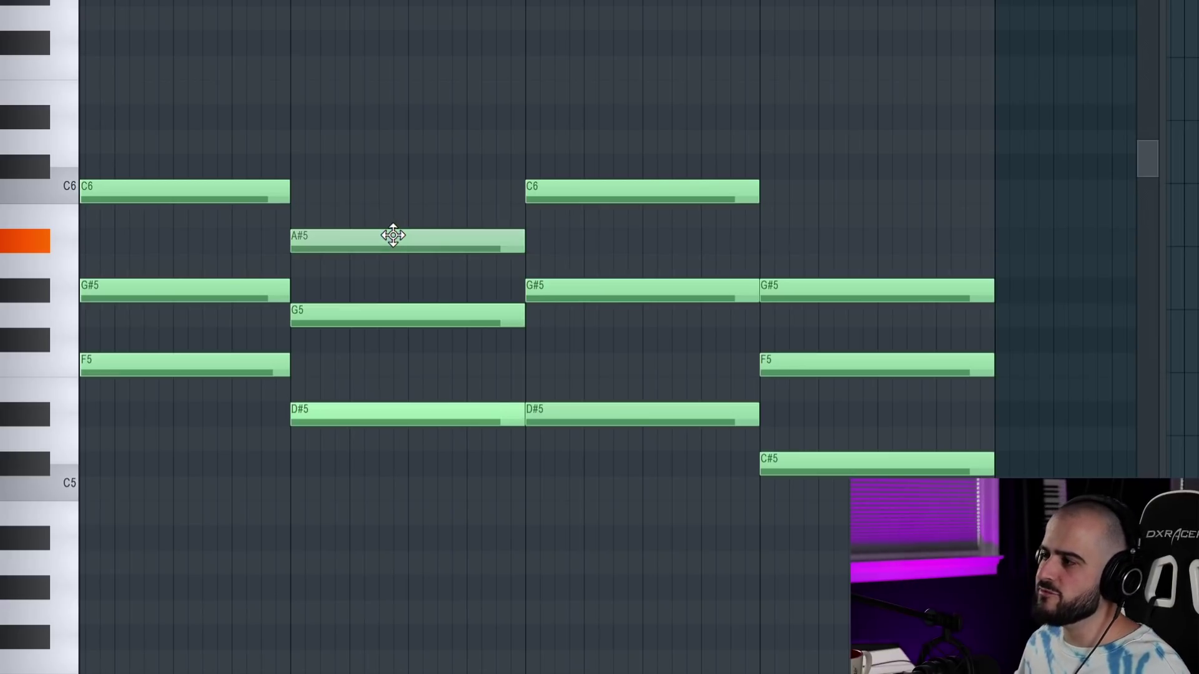
{"action": "left_click_drag", "start_coordinate": [393, 236], "coordinate": [388, 538]}
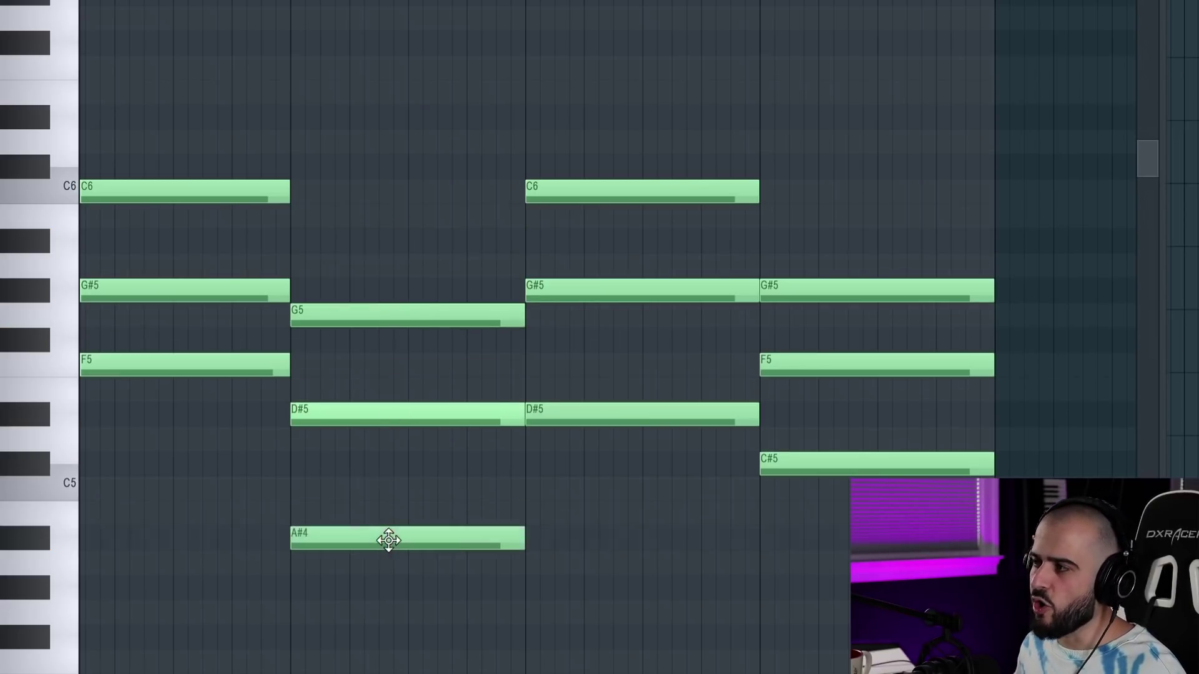
{"action": "scroll", "coordinate": [400, 556], "scroll_direction": "right", "scroll_amount": 1}
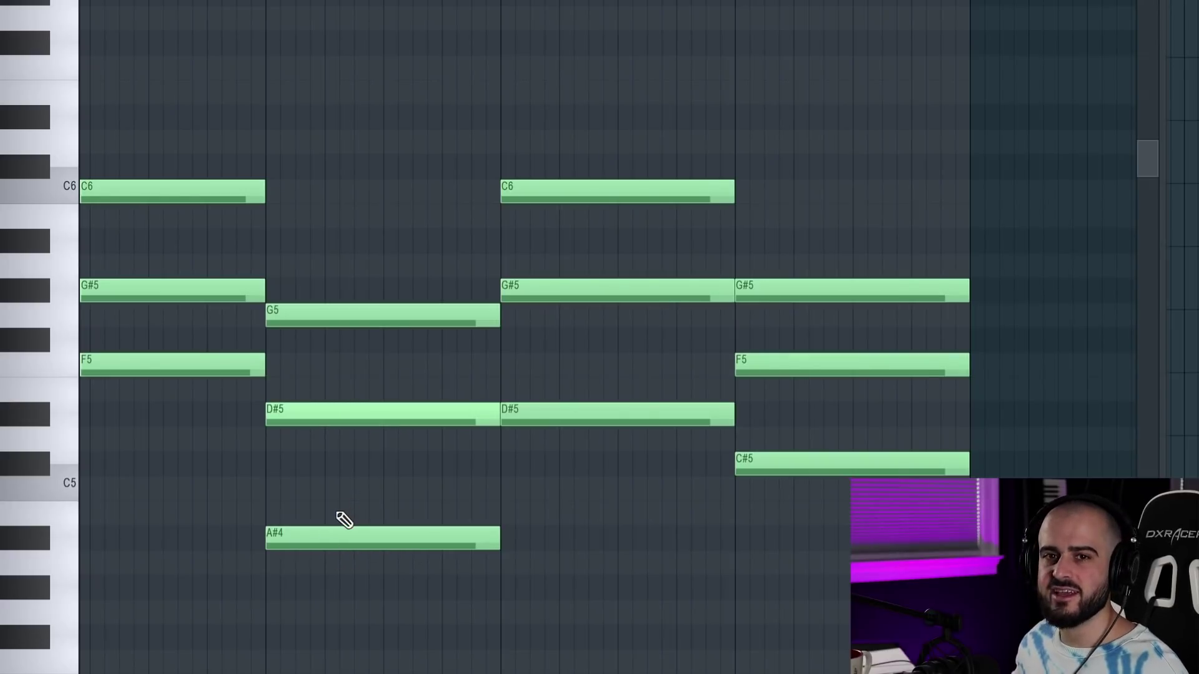
{"action": "key", "text": "ctrl+z"}
{"action": "scroll", "coordinate": [430, 569], "scroll_direction": "left", "scroll_amount": 2}
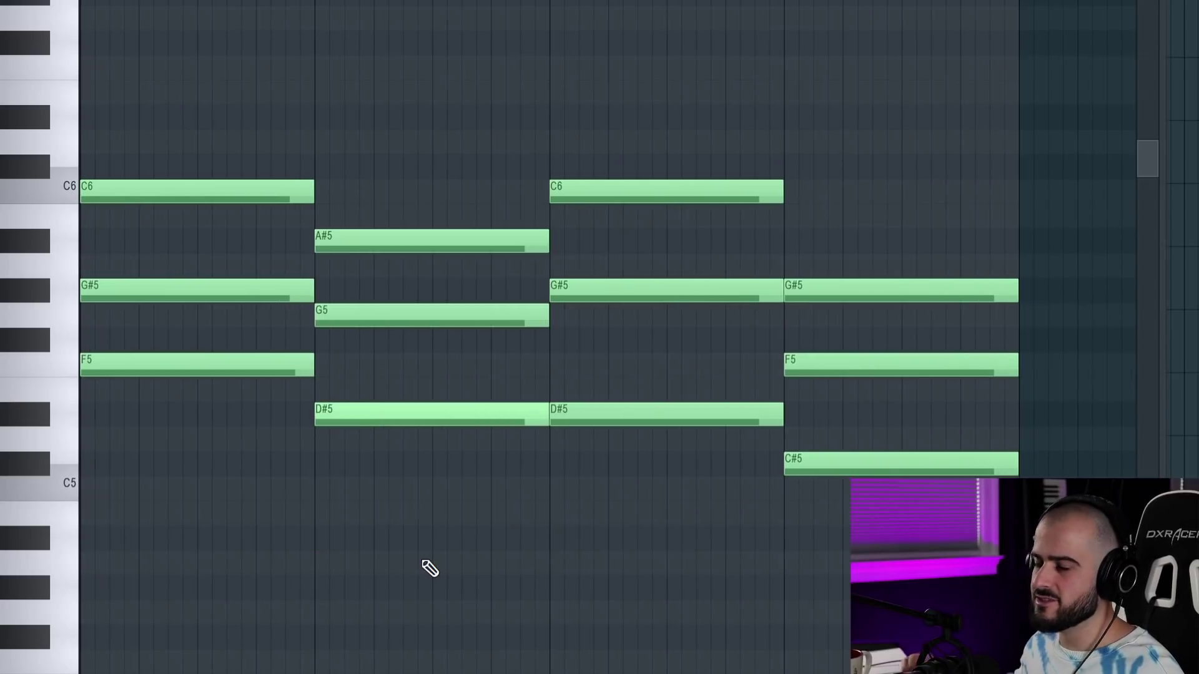
- Play back the revoiced progression, and return to Logic Pro to select the lower pair of sad regions from the start
{"action": "key", "text": "space"}
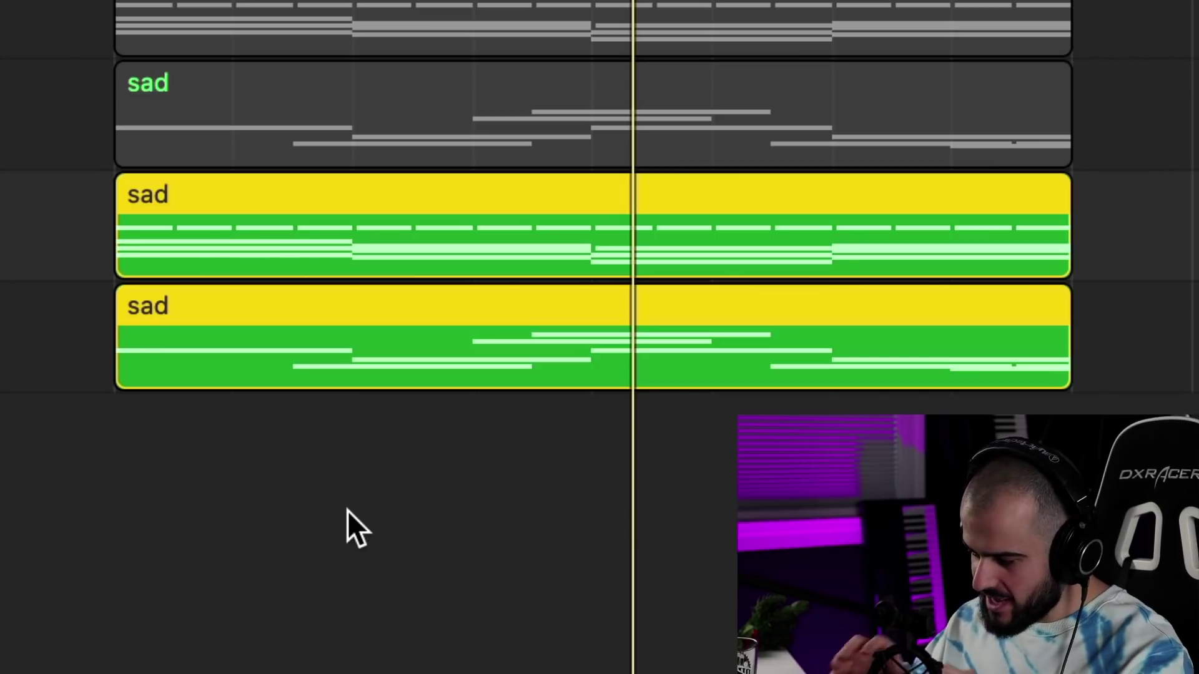
{"action": "left_click_drag", "start_coordinate": [347, 511], "coordinate": [407, 239]}
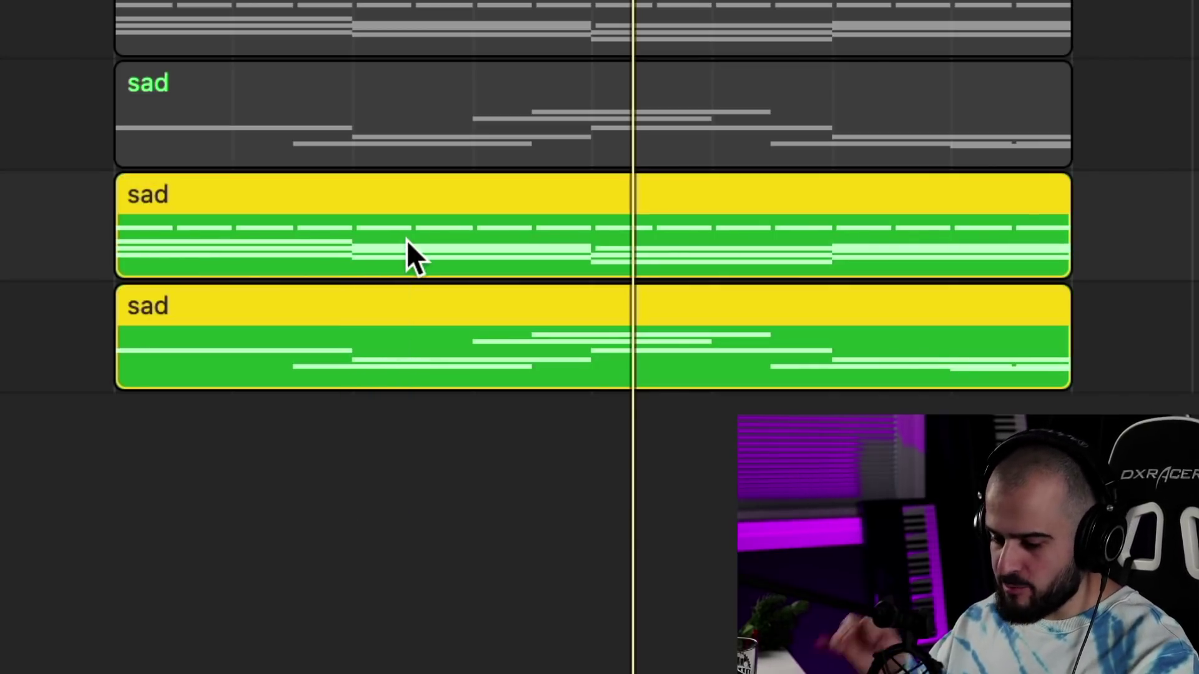
{"action": "key", "text": "Return"}
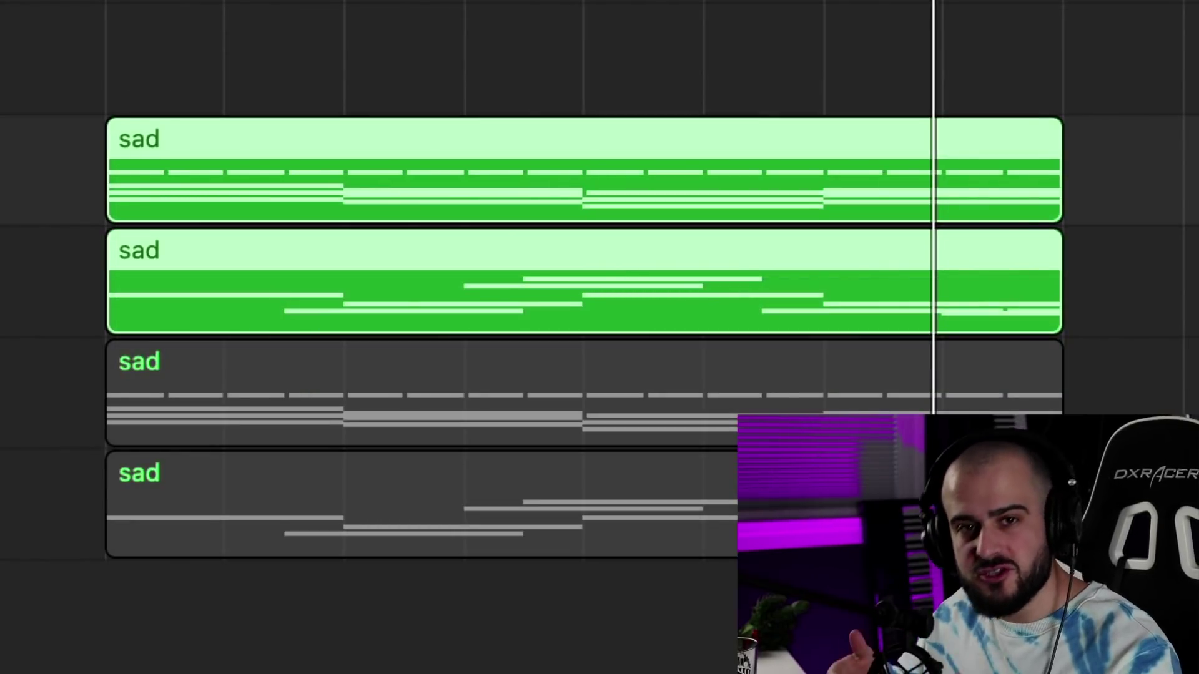
- Select the upper pair of sad regions, play them back and clear the selection
{"action": "left_click_drag", "start_coordinate": [444, 85], "coordinate": [489, 264]}
{"action": "key", "text": "space"}
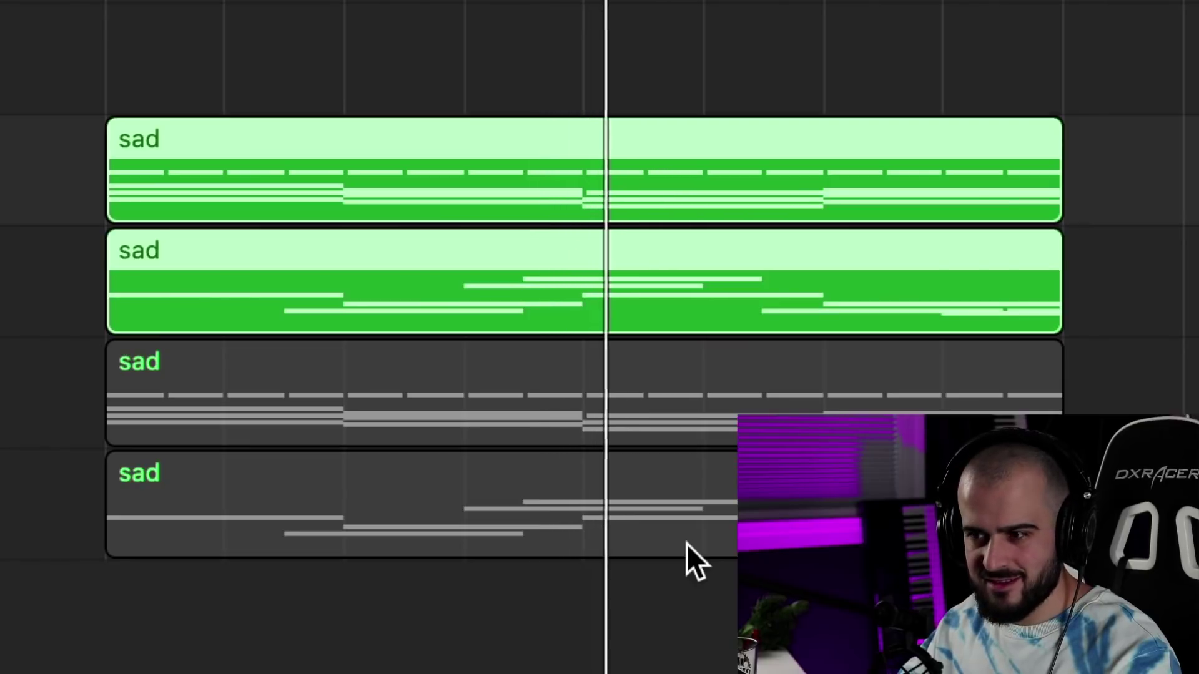
{"action": "left_click", "coordinate": [682, 614]}
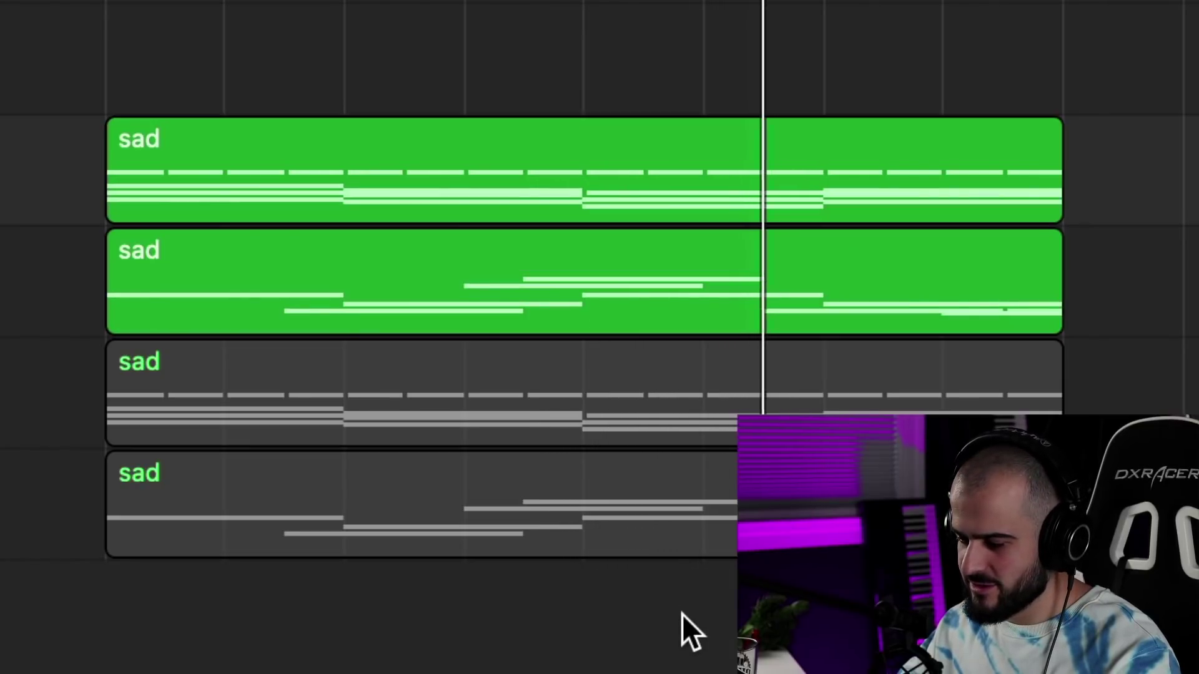